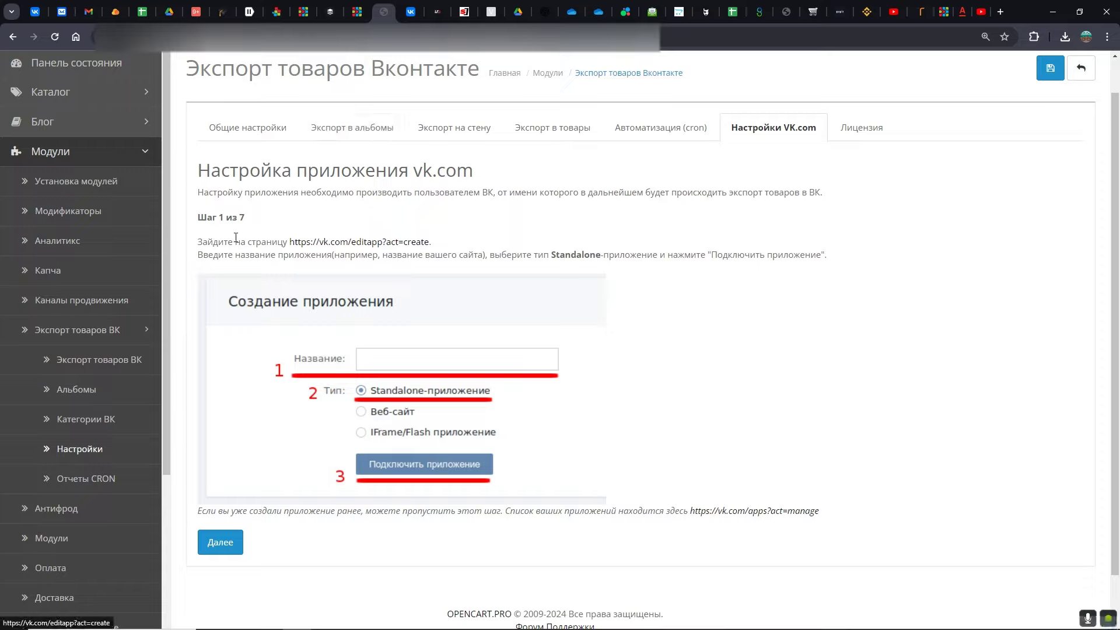
# - Open the VK app creation page linked in the module, enter the name Тест, choose Standalone-приложение and continue to the VK ID service
pyautogui.click(334, 244)
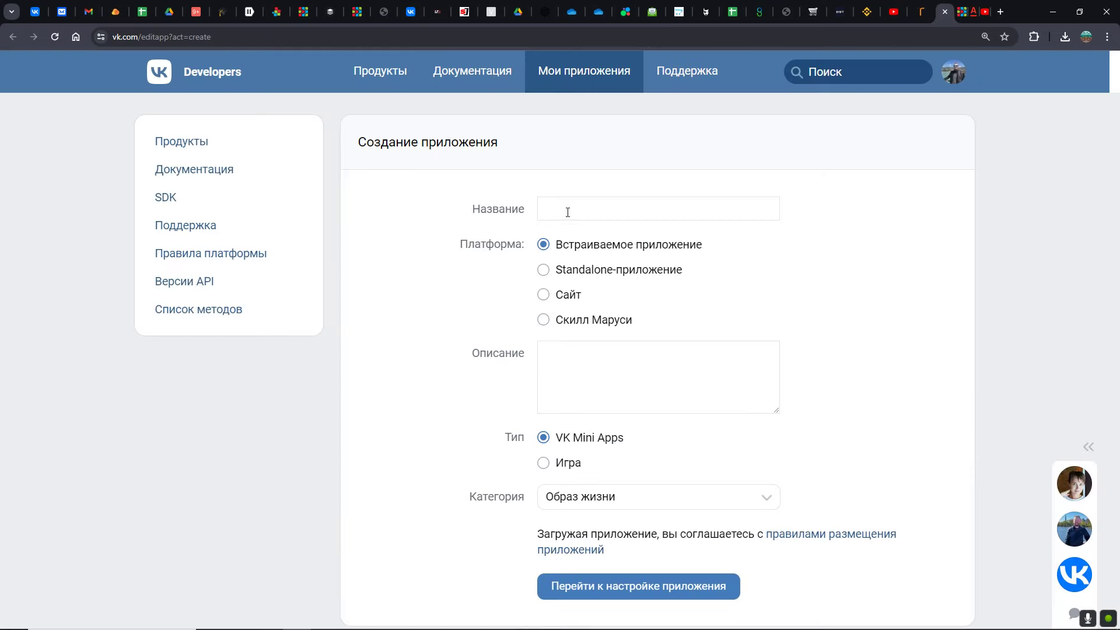
pyautogui.write('Тест')
pyautogui.click(551, 272)
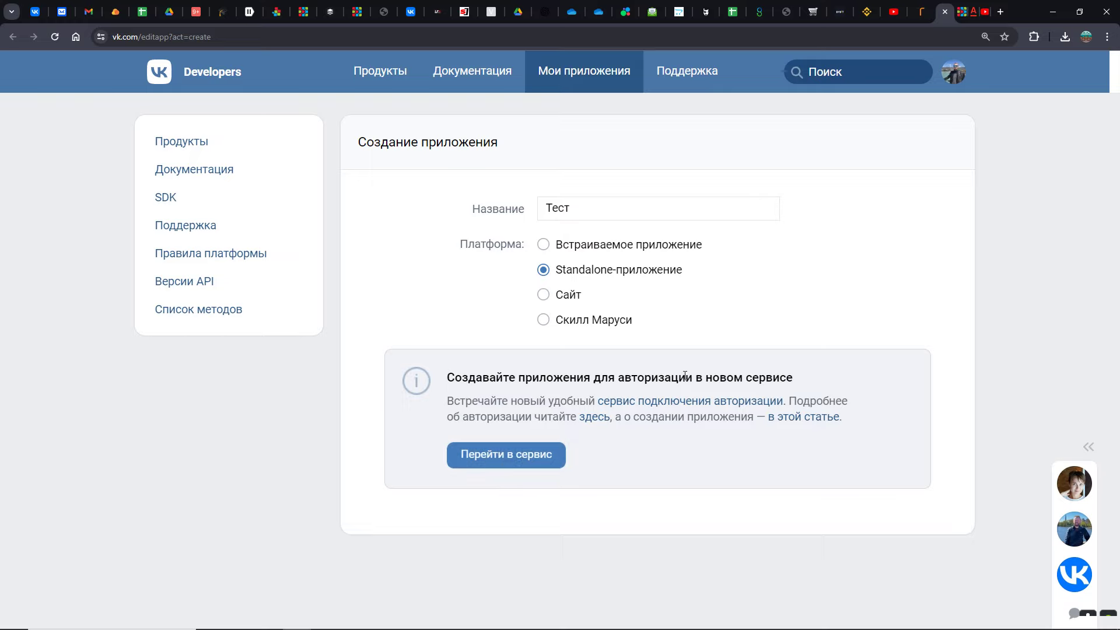
pyautogui.click(496, 460)
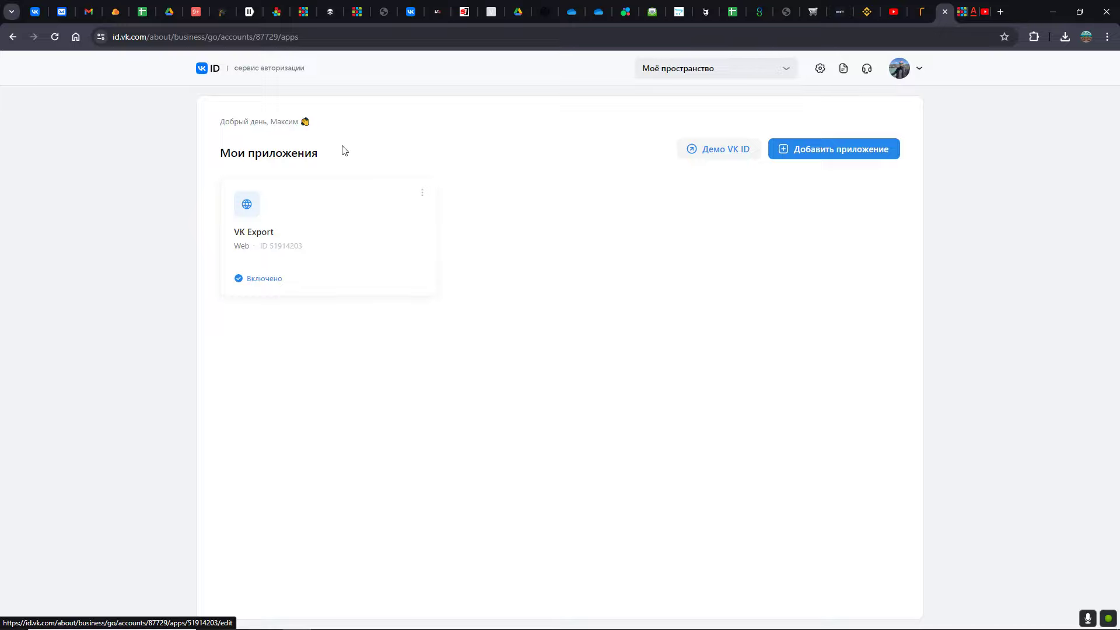
# - Add a new VK ID application named Тест, enable the Web platform and continue to the registration data
pyautogui.click(847, 156)
pyautogui.click(310, 264)
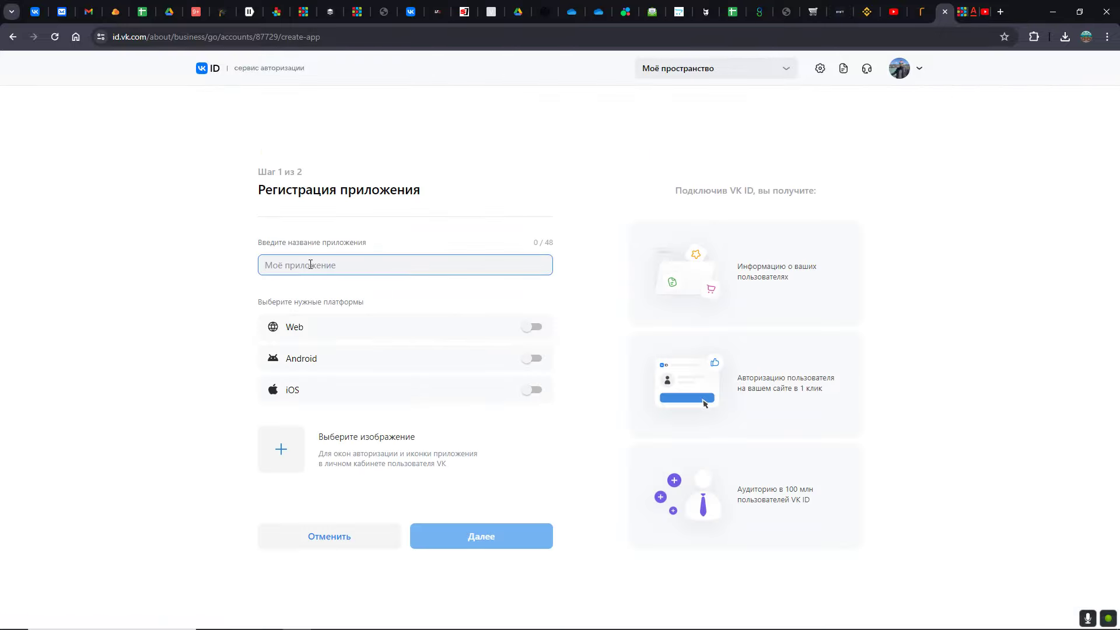
pyautogui.write('Тест')
pyautogui.click(521, 327)
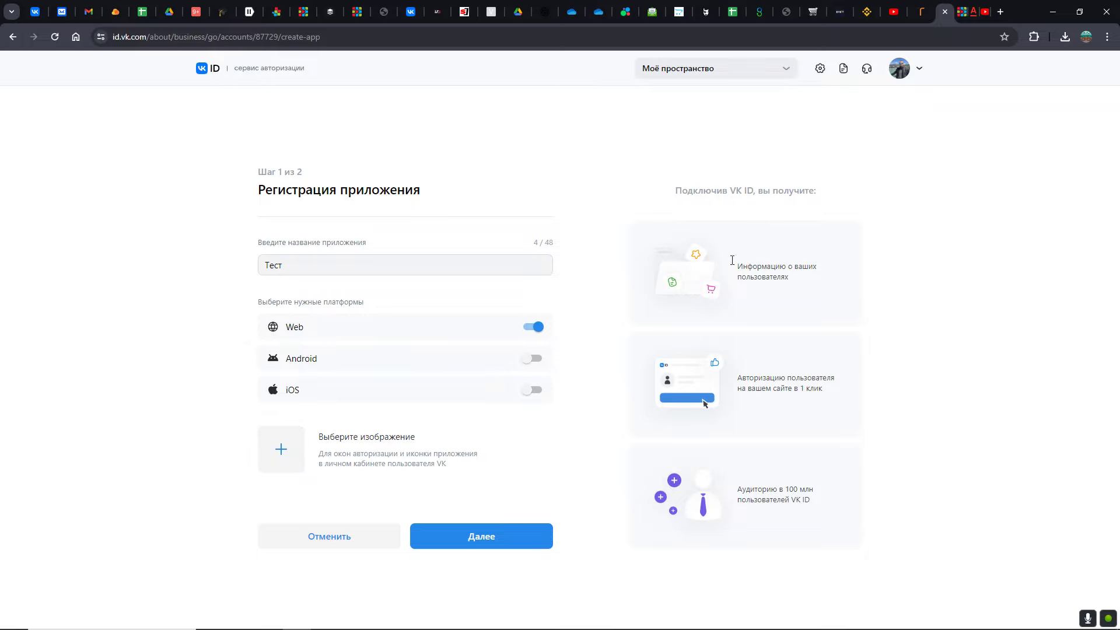
pyautogui.click(480, 541)
pyautogui.click(297, 292)
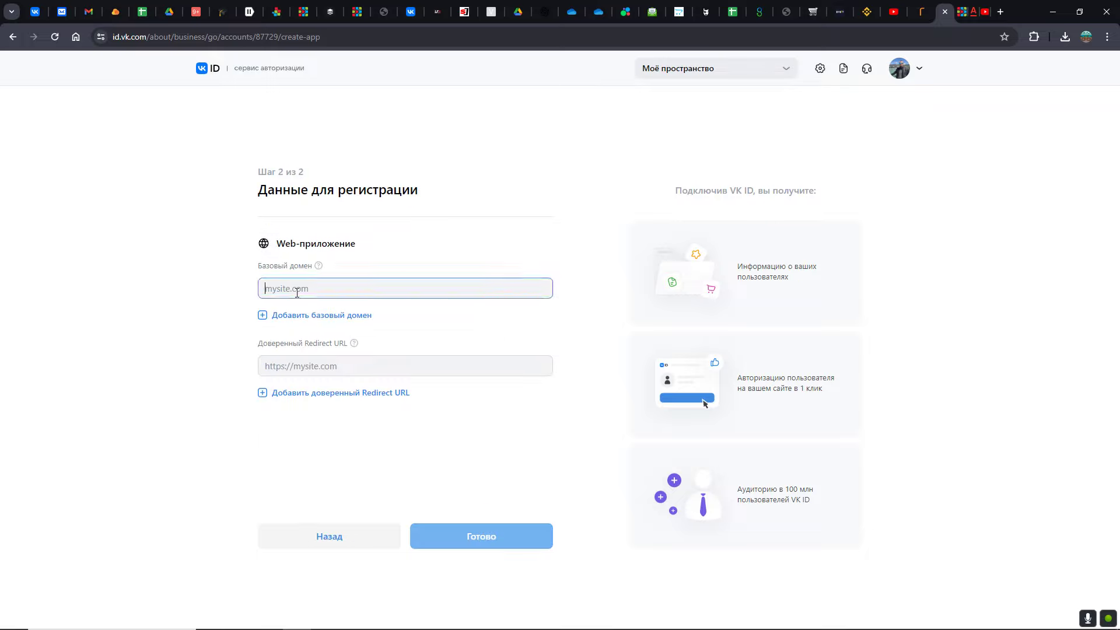
pyautogui.click(357, 11)
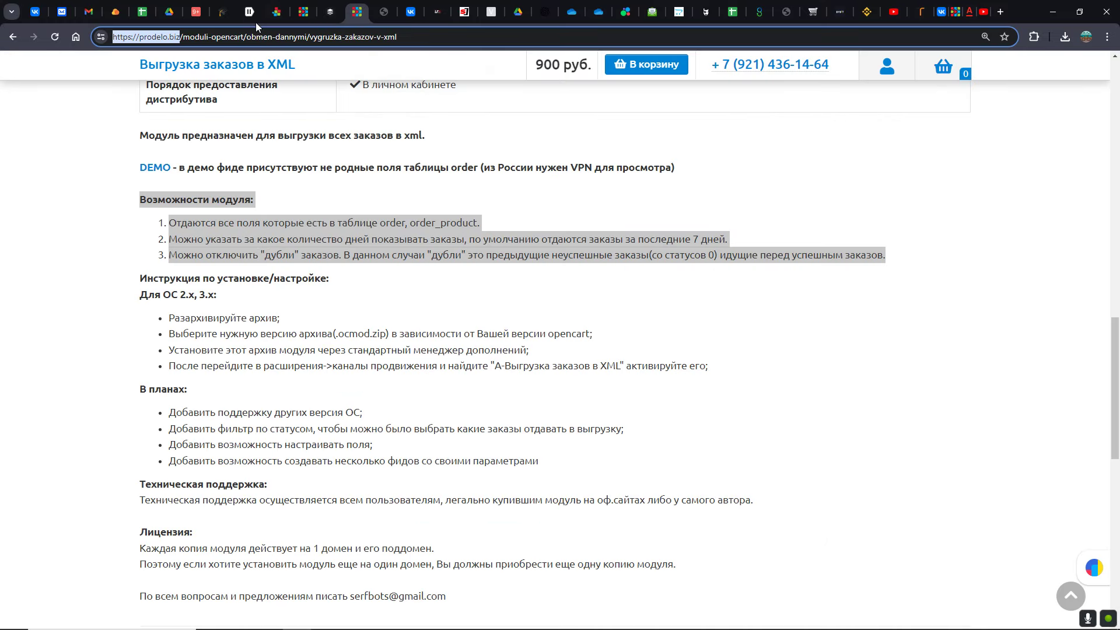
pyautogui.rightClick(173, 39)
pyautogui.click(200, 146)
pyautogui.click(941, 11)
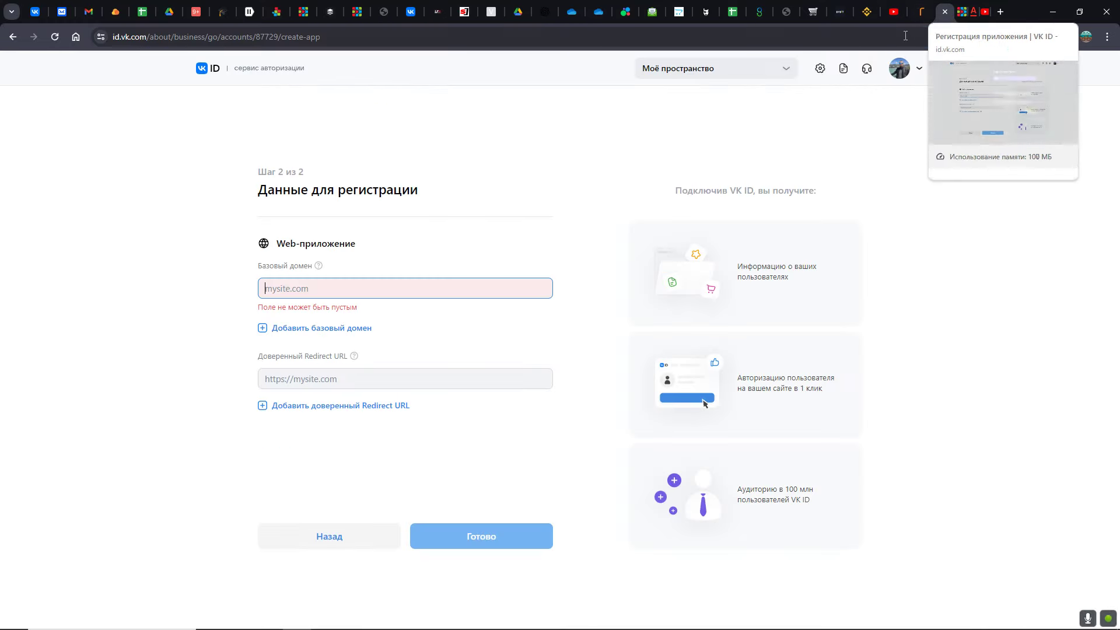
pyautogui.click(336, 280)
pyautogui.write('https://prodelo.biz/')
pyautogui.click(299, 366)
pyautogui.write('https://prodelo.biz/')
pyautogui.click(474, 243)
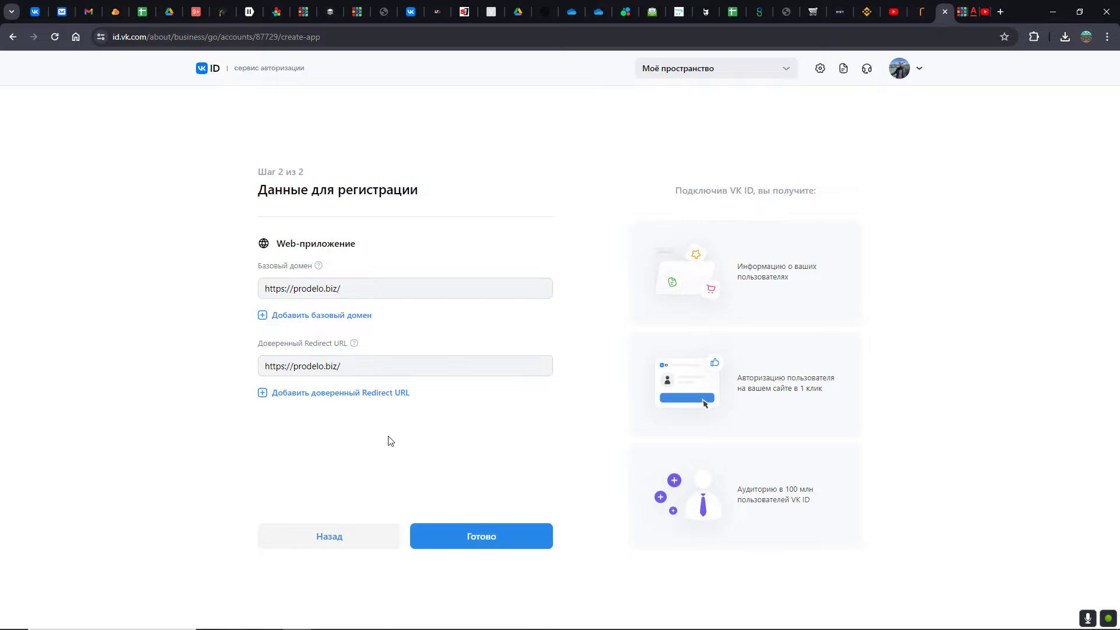
# - Submit the app registration, approve it through the VK app on the Xiaomi Mi 9 Lite, and close the creation notice
pyautogui.click(485, 538)
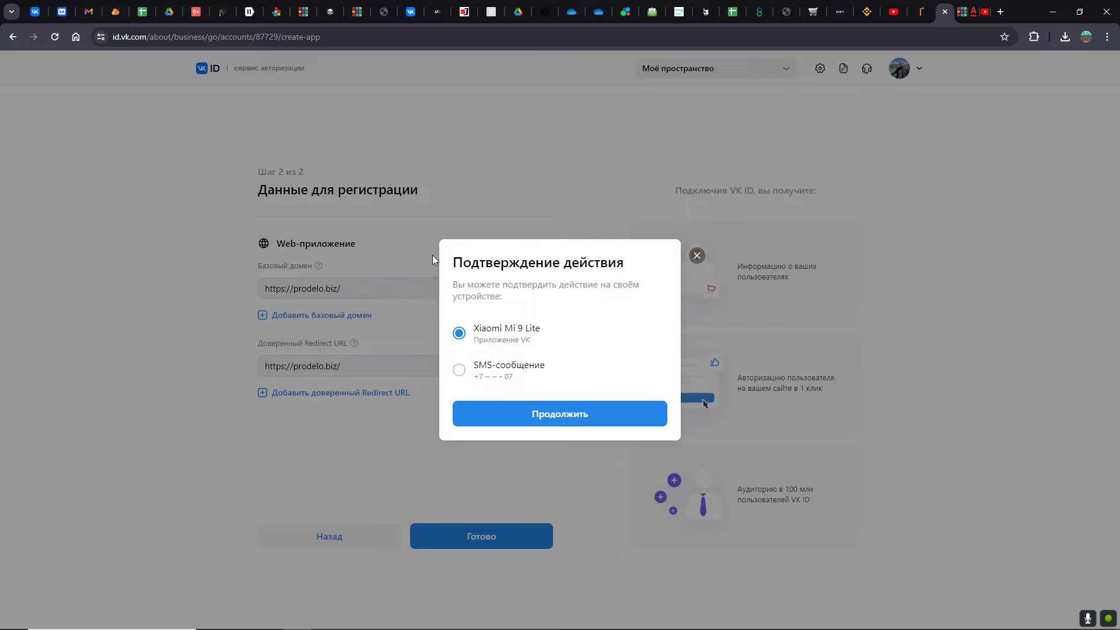
pyautogui.click(544, 410)
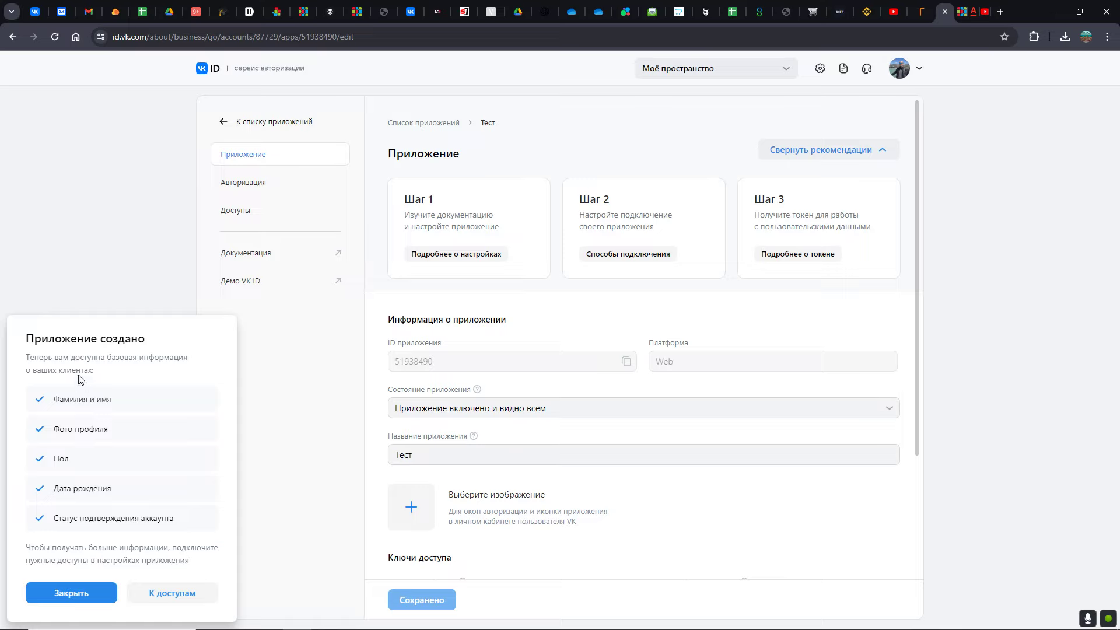
pyautogui.click(64, 598)
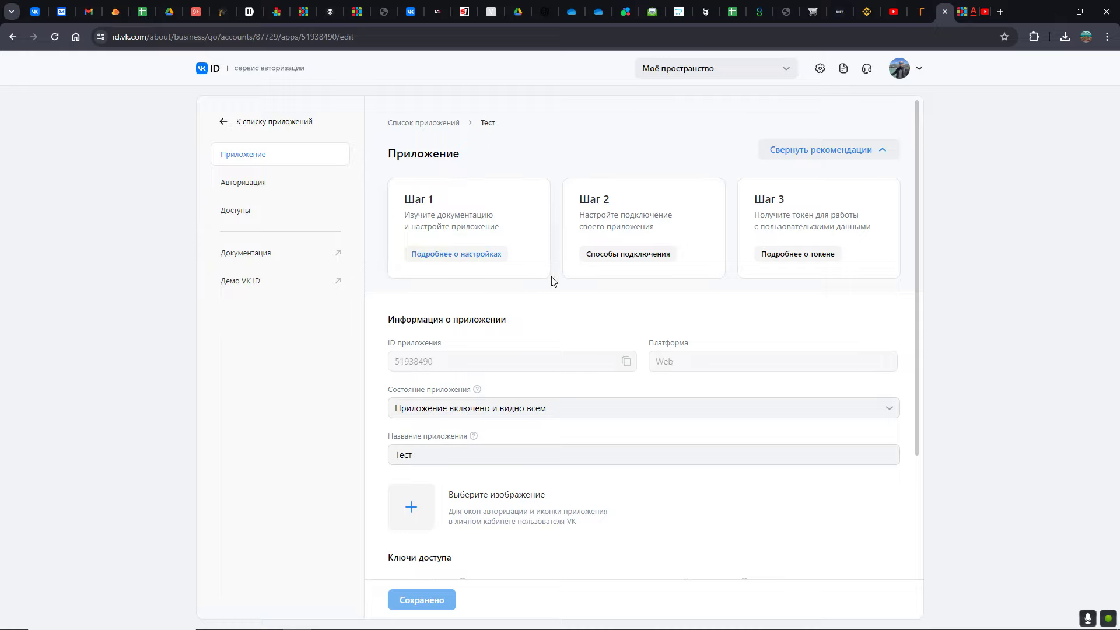
pyautogui.scroll(-4, 537, 303)
pyautogui.scroll(4, 513, 344)
# - Move the VK ID browser tab beside the tab with the OpenCart export module
pyautogui.rightClick(940, 12)
pyautogui.press('Escape')
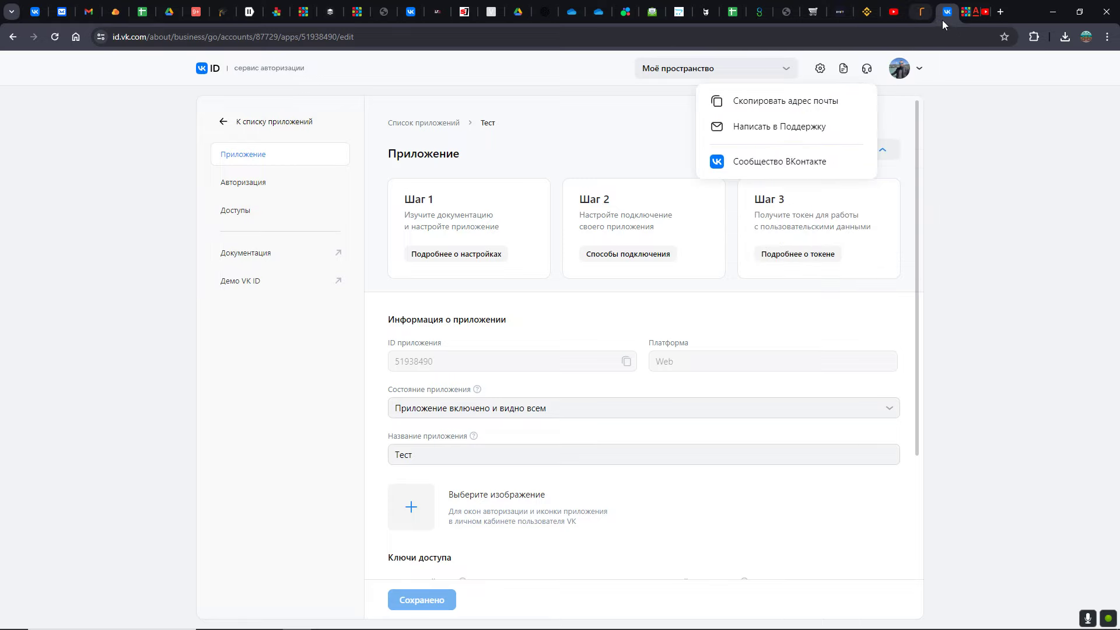
pyautogui.moveTo(945, 12); pyautogui.dragTo(411, 13)
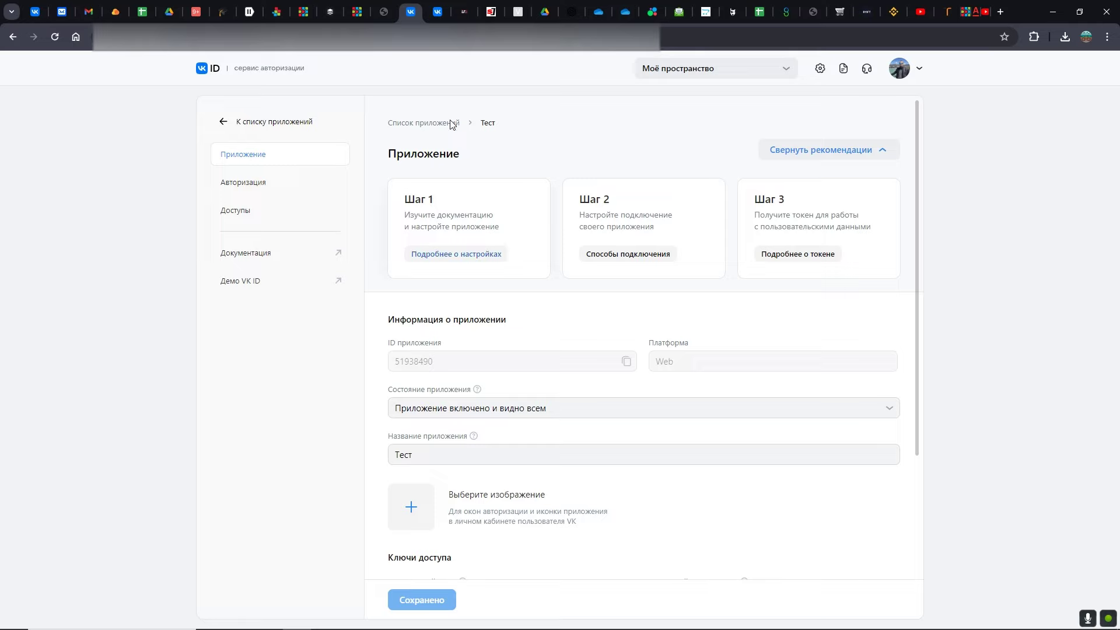
# - Return to the module's VK.com setup and advance the wizard to step 3 with the app ID instructions
pyautogui.click(384, 12)
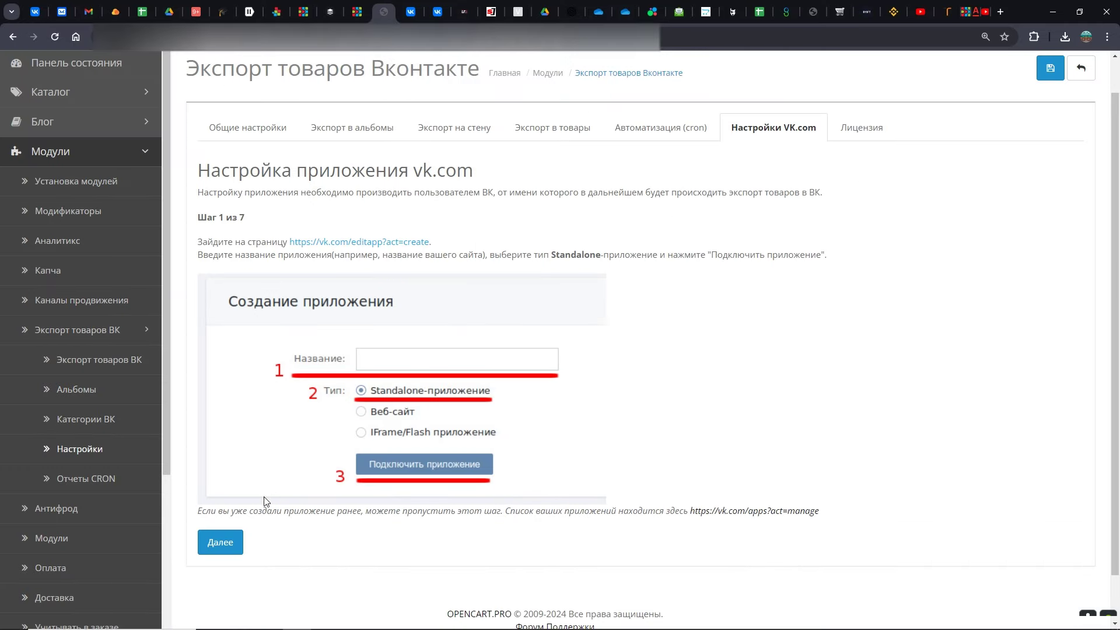
pyautogui.click(236, 544)
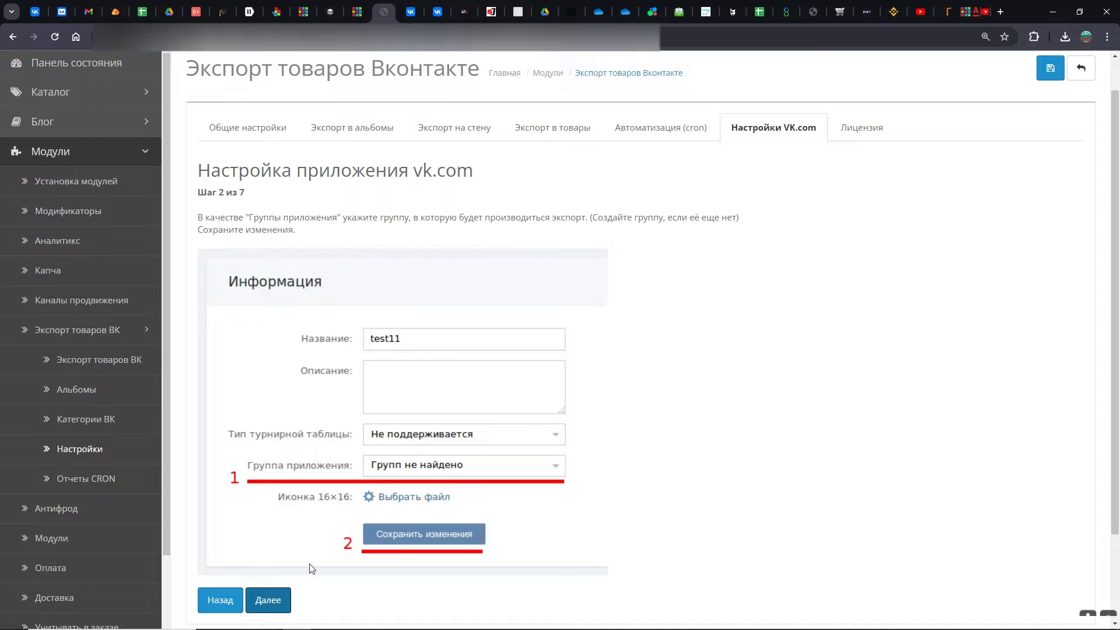
pyautogui.click(269, 598)
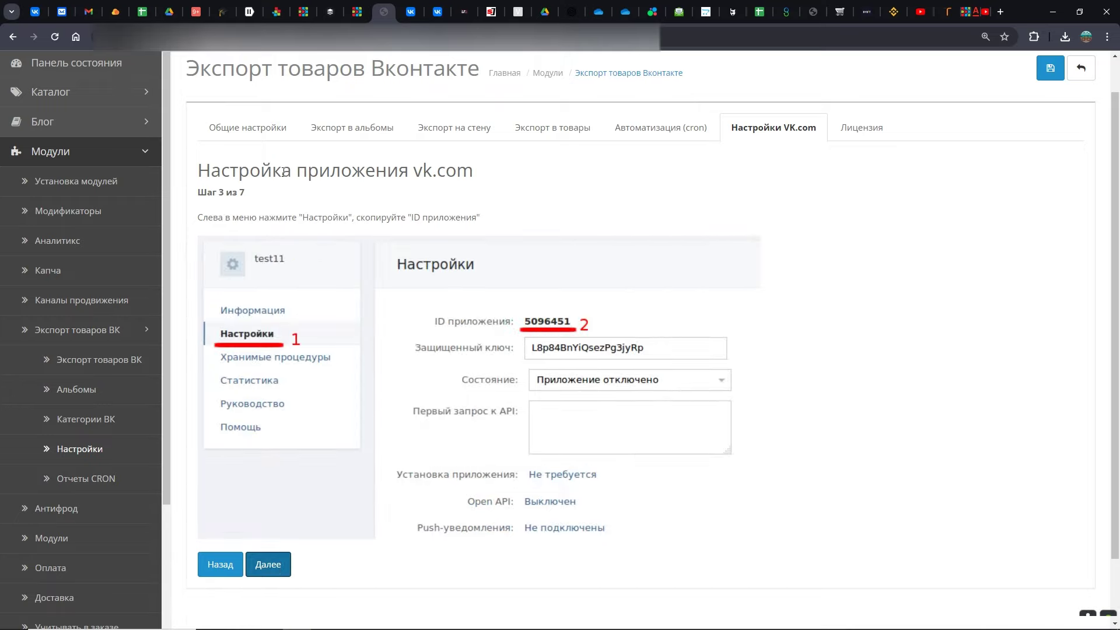
pyautogui.moveTo(328, 217); pyautogui.dragTo(523, 220)
# - Copy the application ID from VK ID, paste it into the module's step 4 and continue to step 5
pyautogui.click(410, 11)
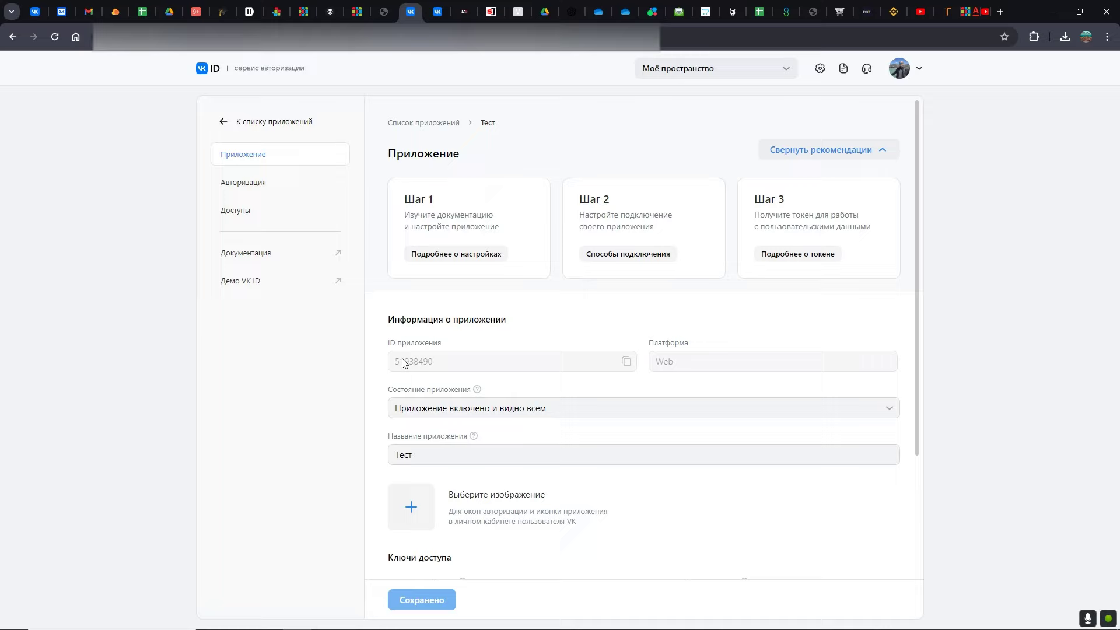
pyautogui.click(626, 362)
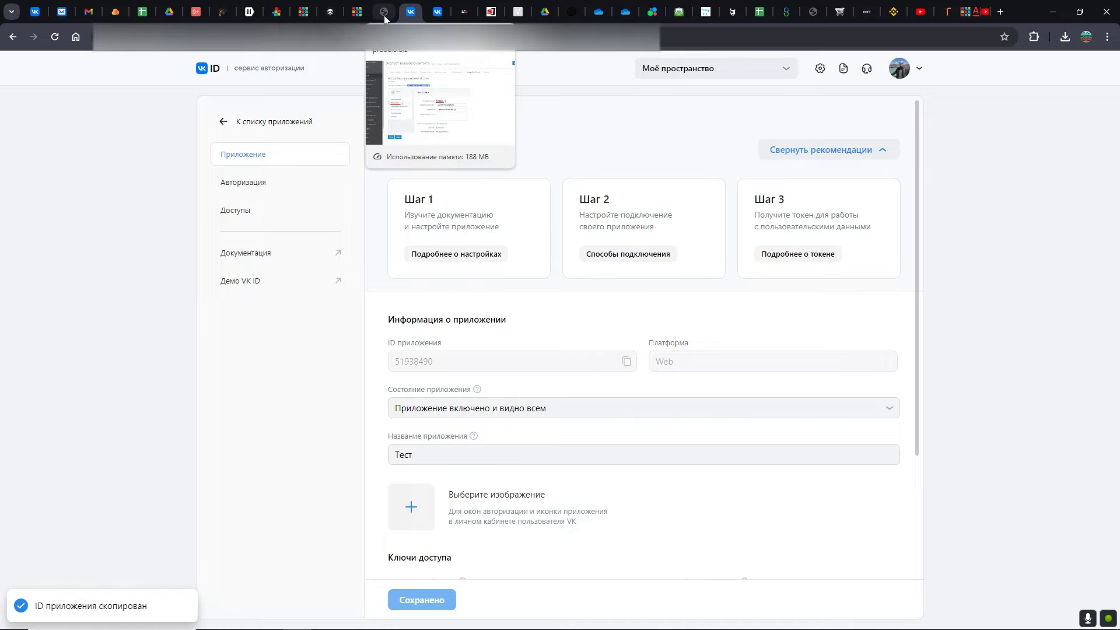
pyautogui.click(383, 11)
pyautogui.click(268, 564)
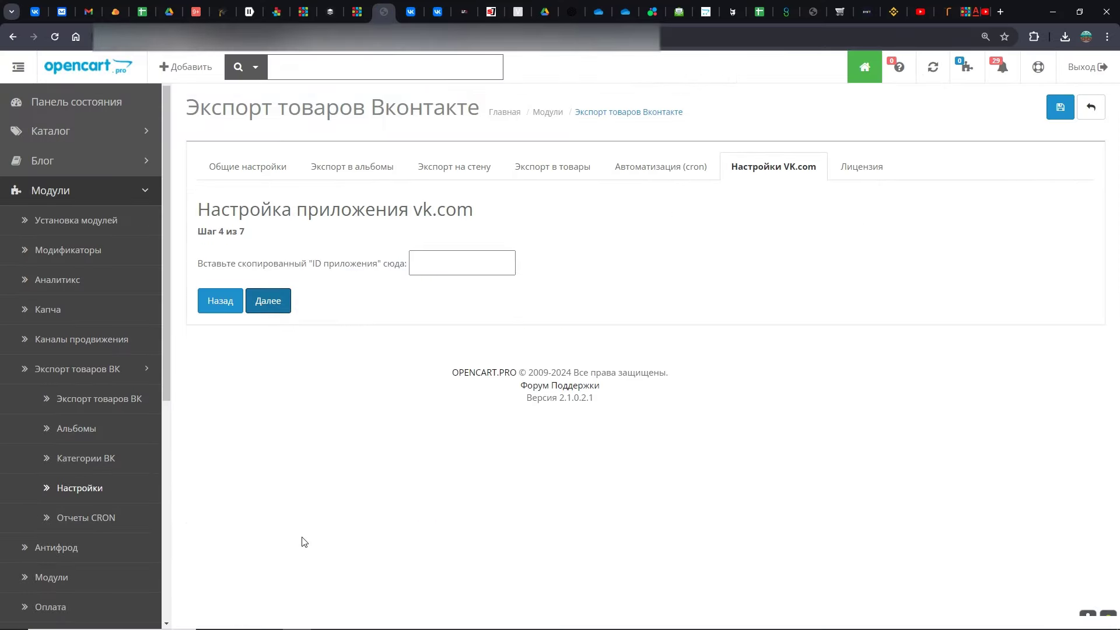
pyautogui.click(426, 261)
pyautogui.hotkey('ctrl', 'v')
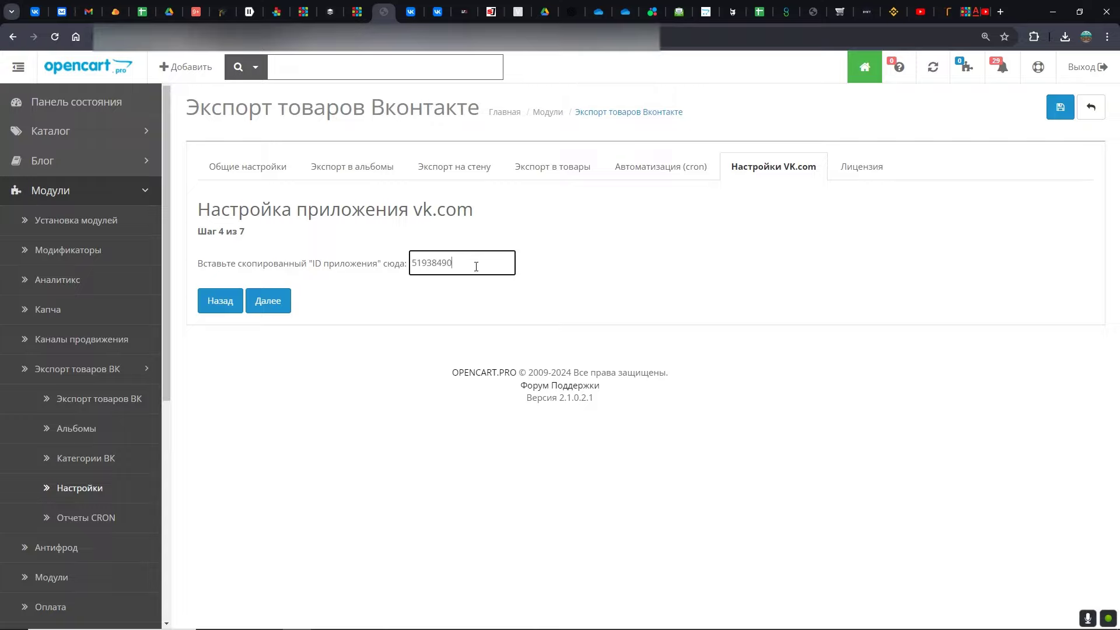
pyautogui.click(277, 307)
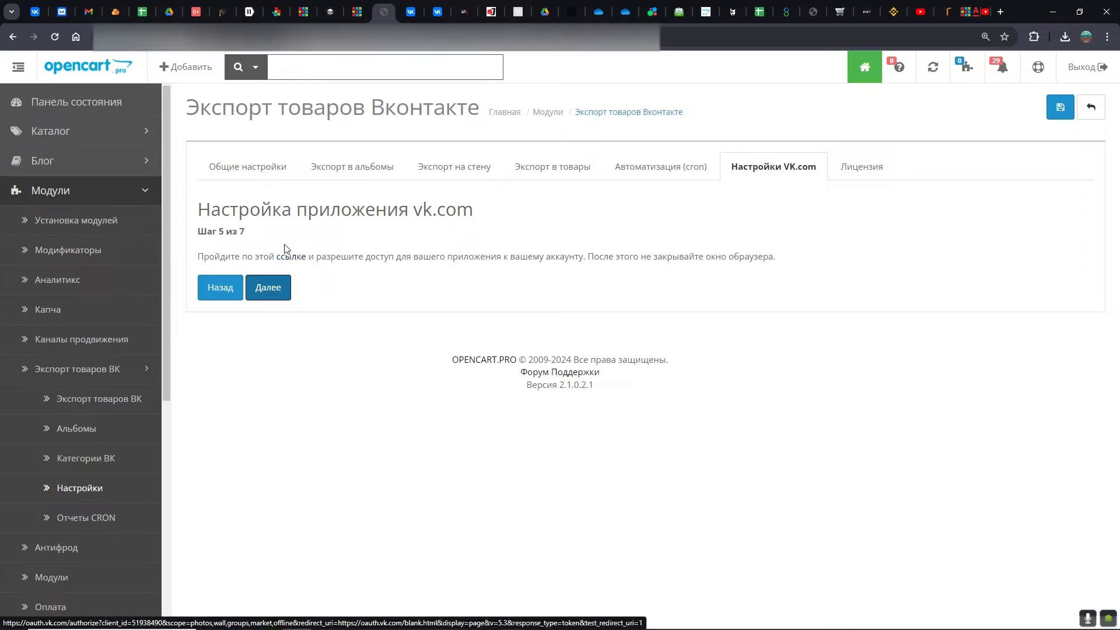
# - Switch to VK ID and examine the general settings of the Тест application
pyautogui.click(411, 12)
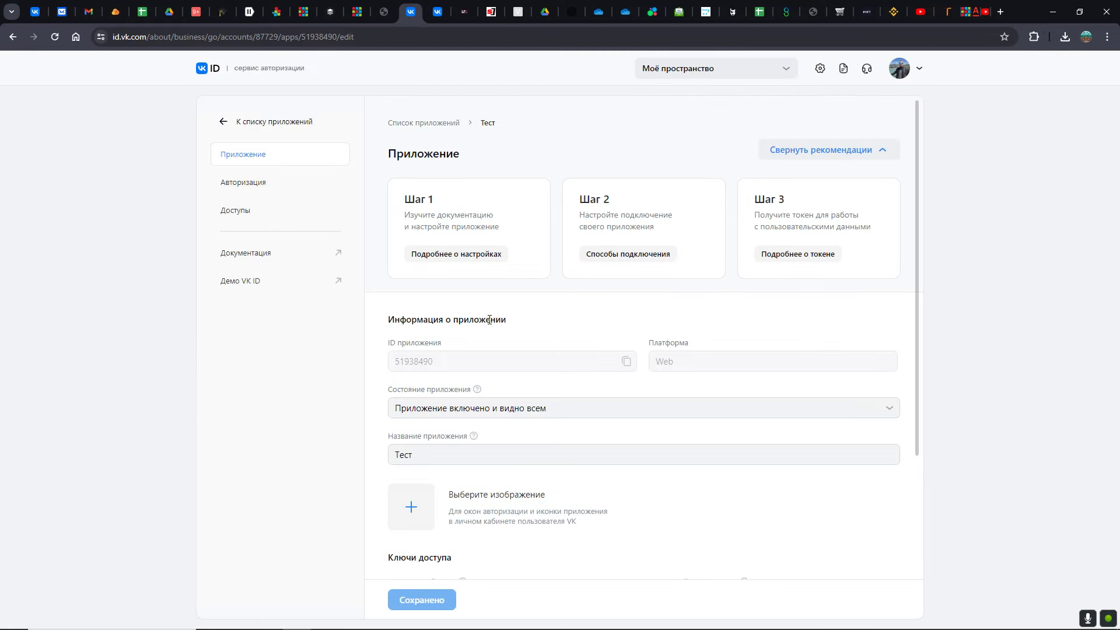
pyautogui.scroll(-4, 495, 330)
pyautogui.scroll(4, 496, 335)
pyautogui.scroll(-4, 525, 274)
pyautogui.scroll(4, 512, 332)
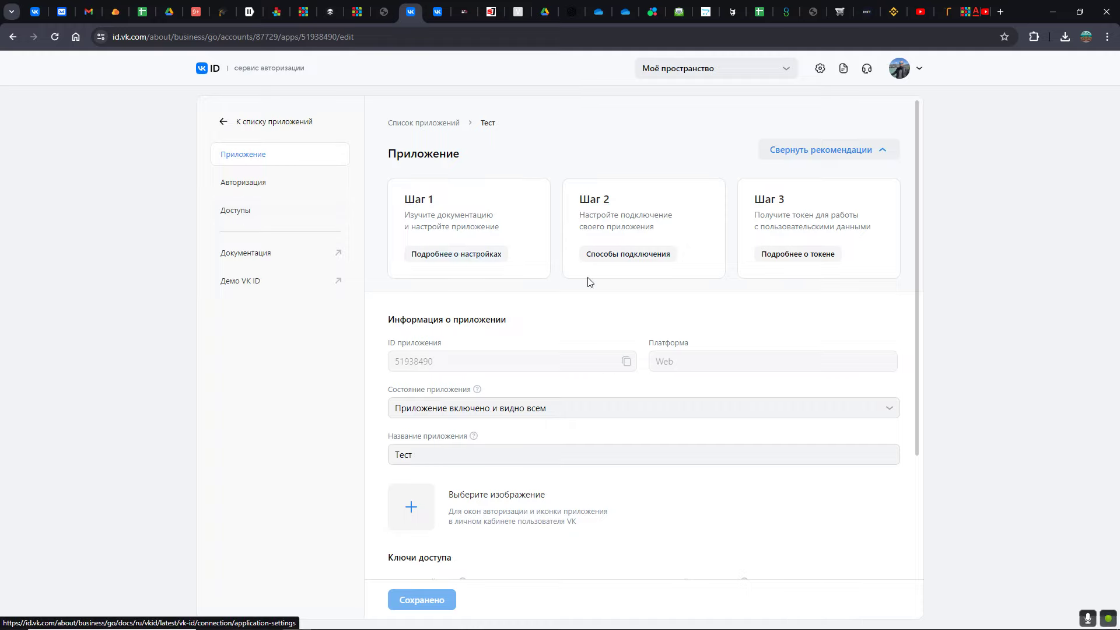
pyautogui.scroll(-4, 587, 280)
pyautogui.scroll(4, 588, 280)
# - Open the application's Доступы settings and look over the available permissions
pyautogui.click(245, 209)
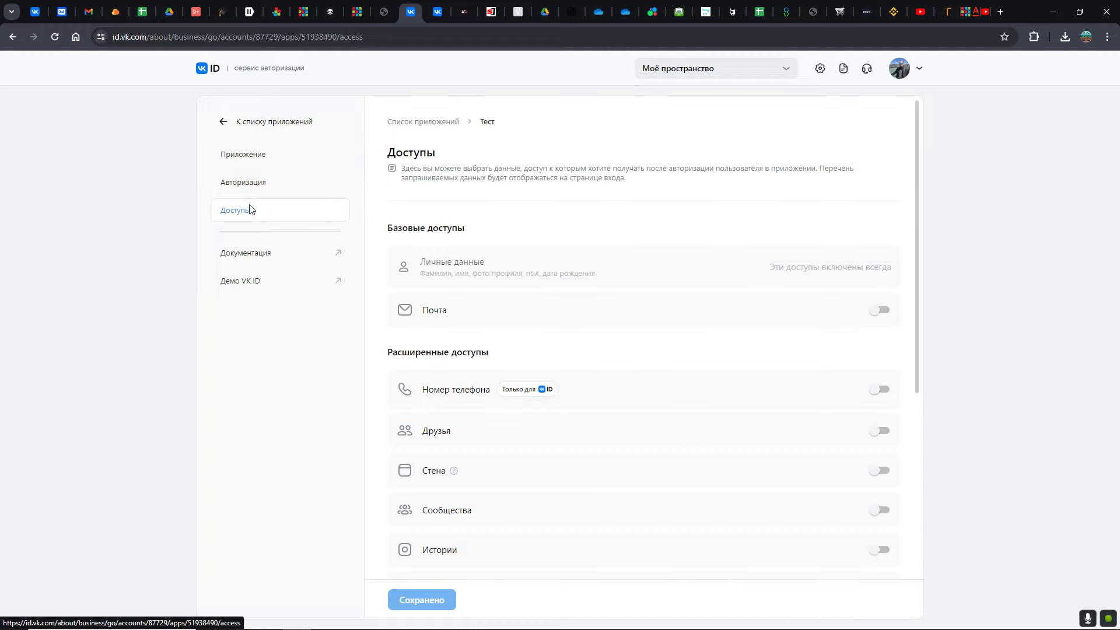
pyautogui.scroll(-5, 546, 285)
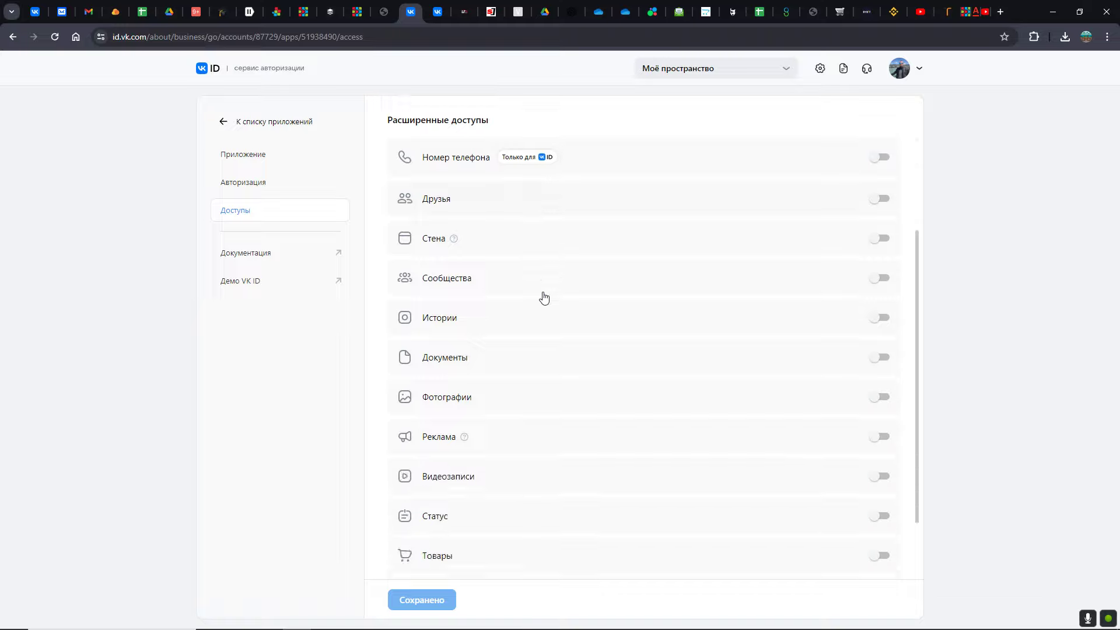
pyautogui.scroll(4, 543, 295)
pyautogui.scroll(-2, 537, 291)
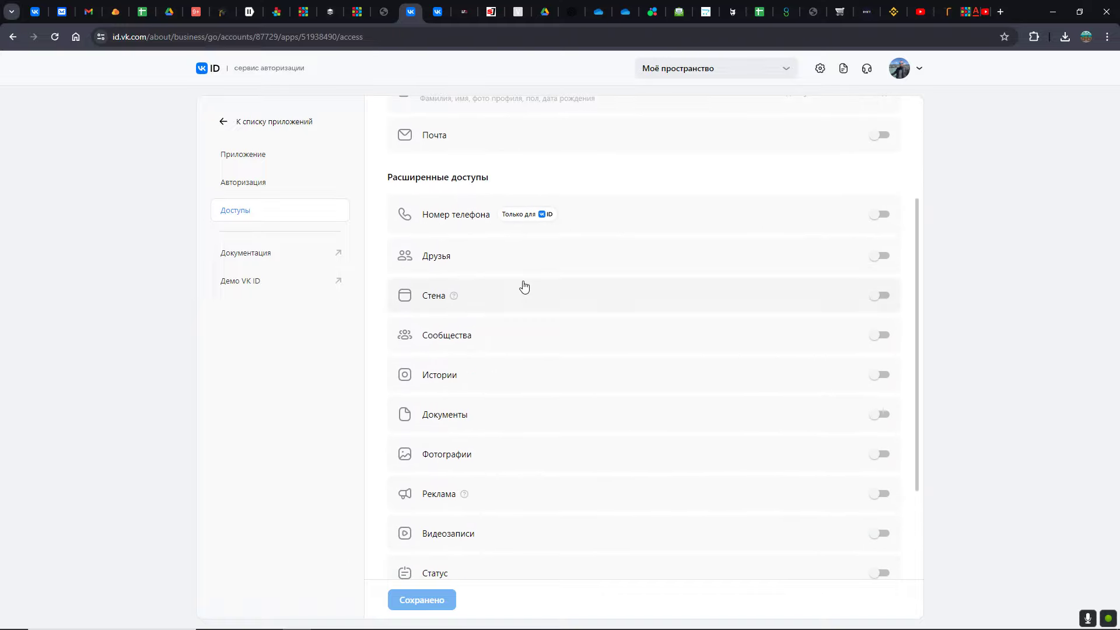
# - Try toggling the Стена and Сообщества extended accesses on and off
pyautogui.click(884, 300)
pyautogui.click(882, 300)
pyautogui.click(883, 297)
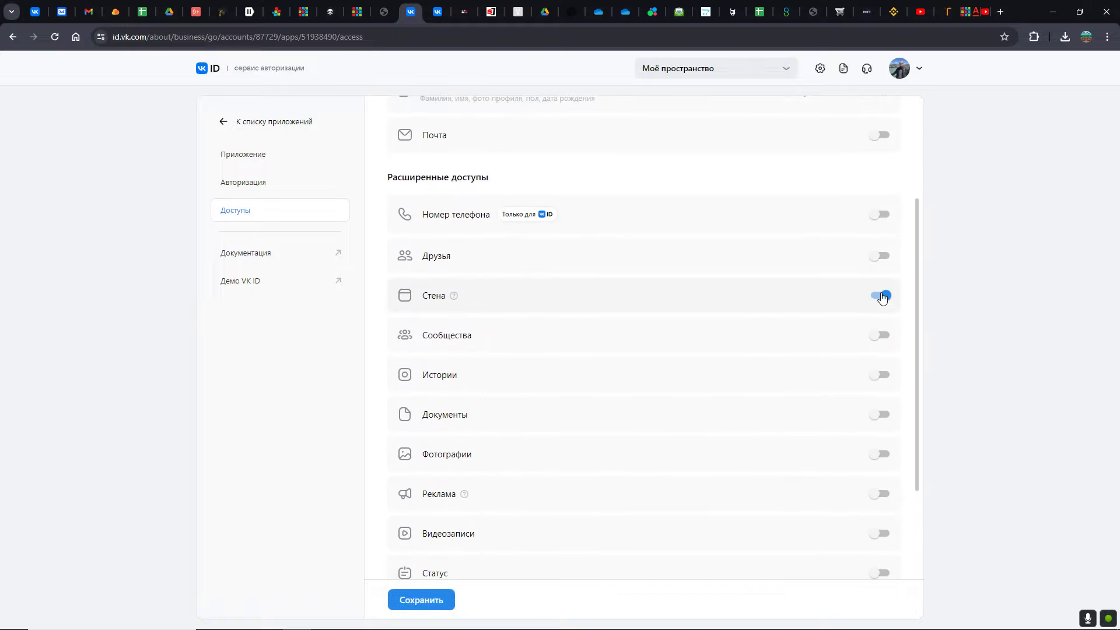
pyautogui.click(884, 297)
pyautogui.click(884, 335)
pyautogui.click(883, 335)
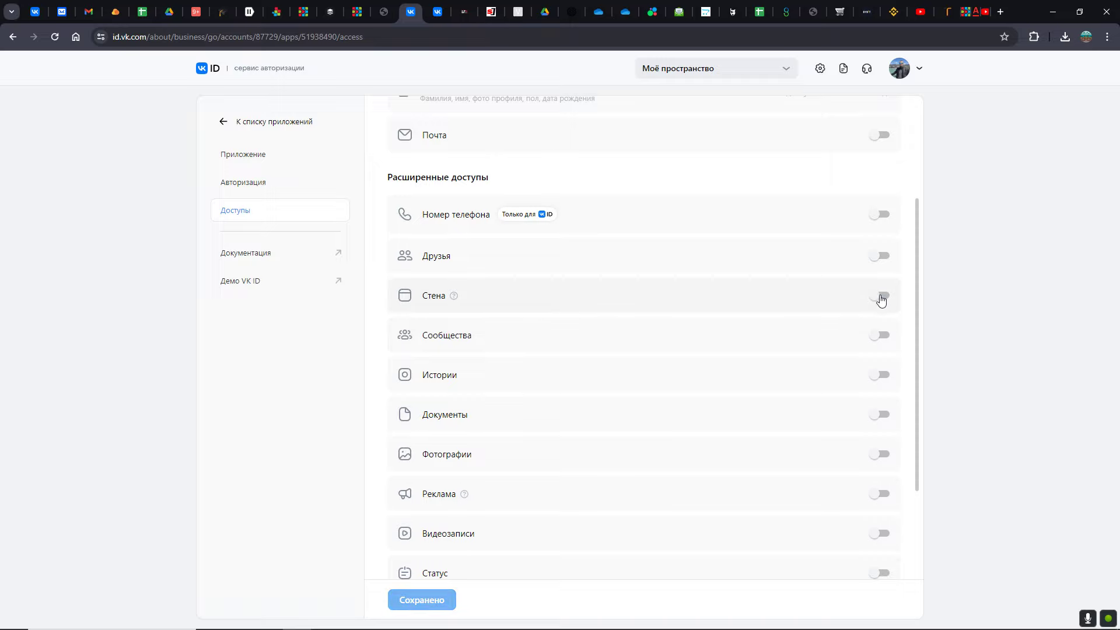
# - Review the full list of basic and extended accesses for the Тест application
pyautogui.scroll(3, 803, 350)
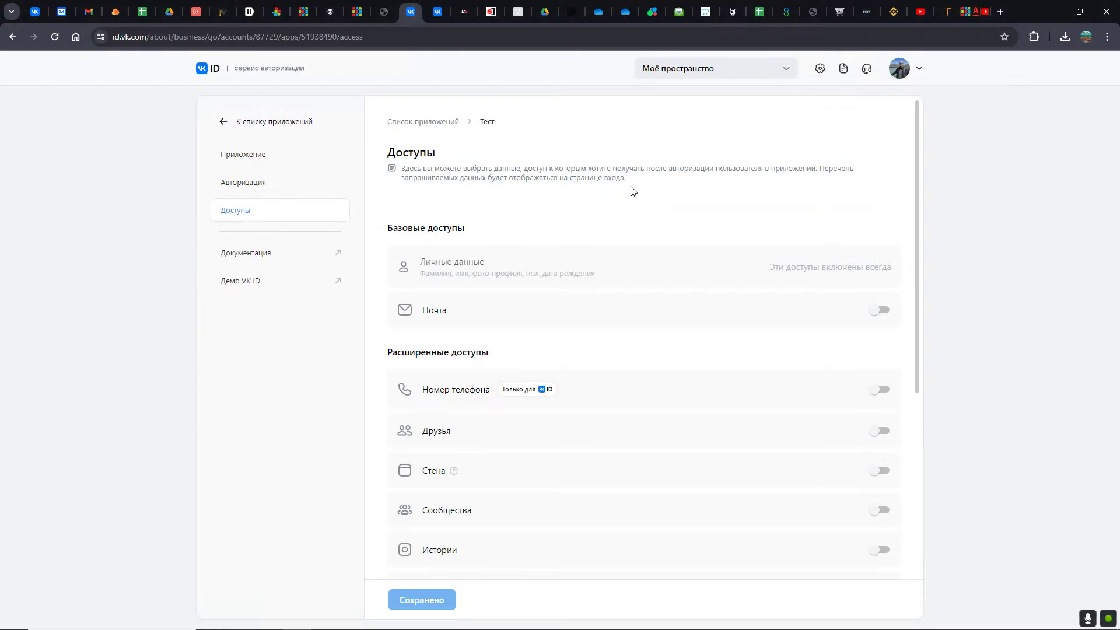
pyautogui.scroll(-4, 630, 191)
pyautogui.scroll(3, 627, 190)
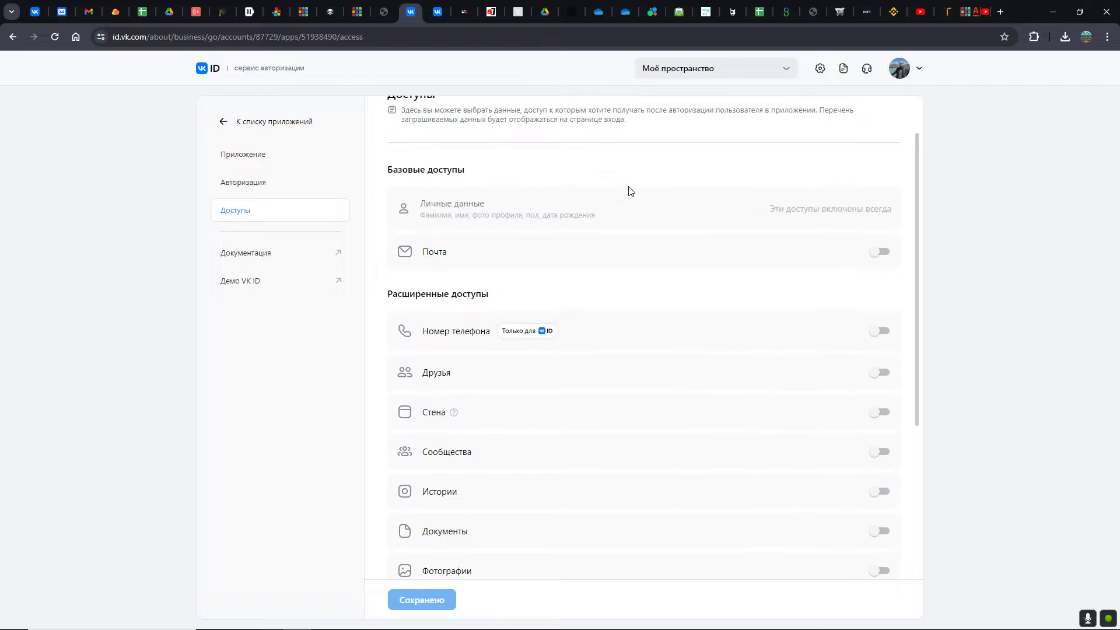
pyautogui.scroll(-2, 811, 337)
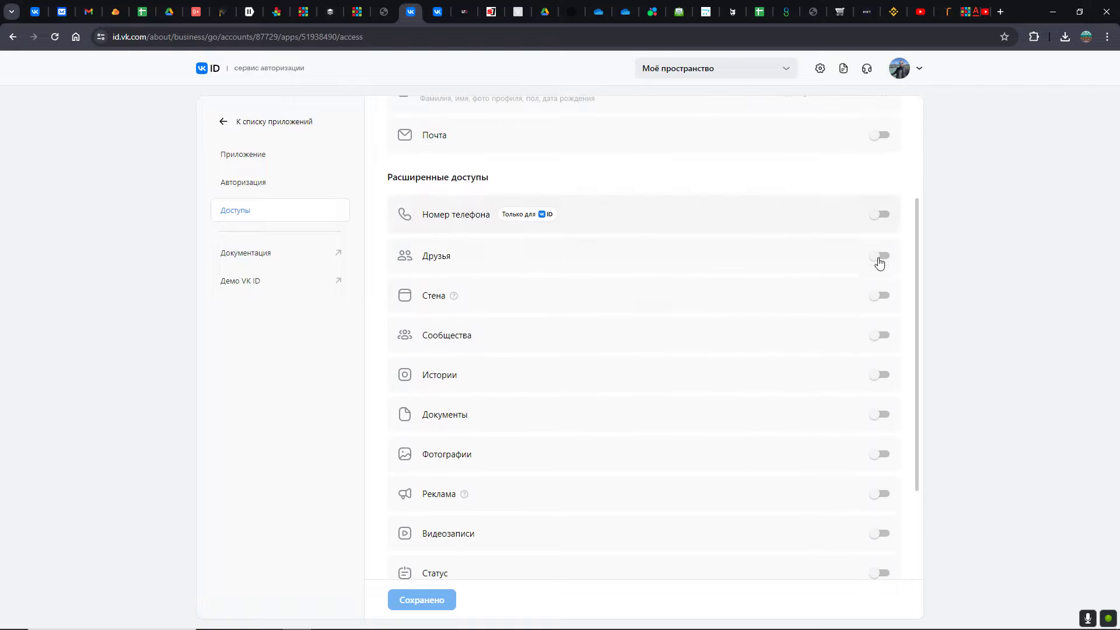
pyautogui.scroll(-4, 868, 330)
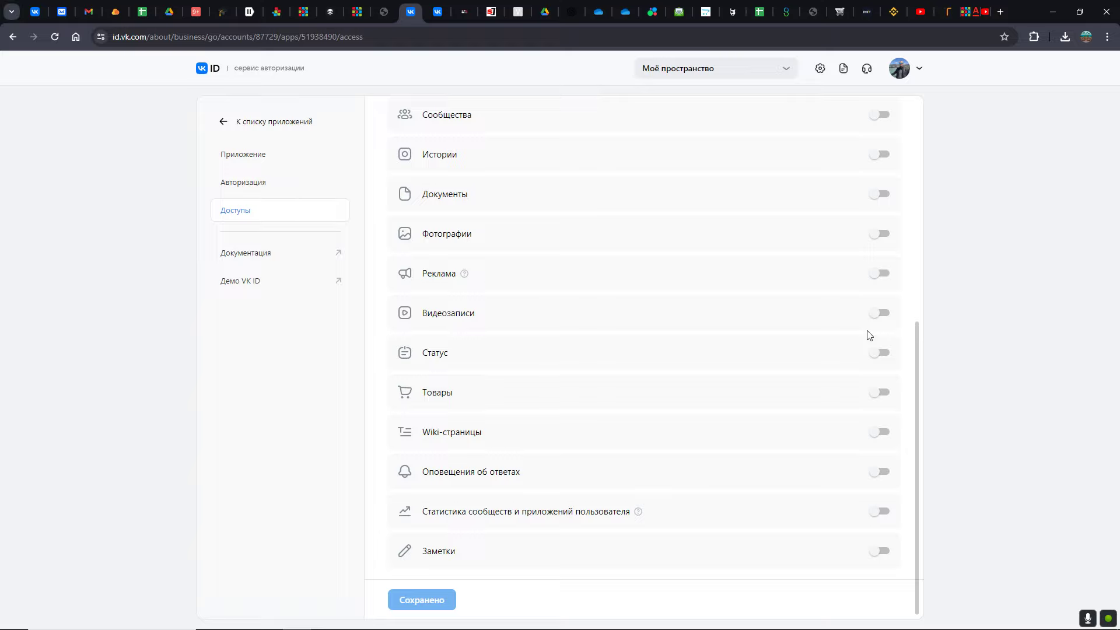
pyautogui.scroll(4, 868, 332)
pyautogui.scroll(3, 870, 331)
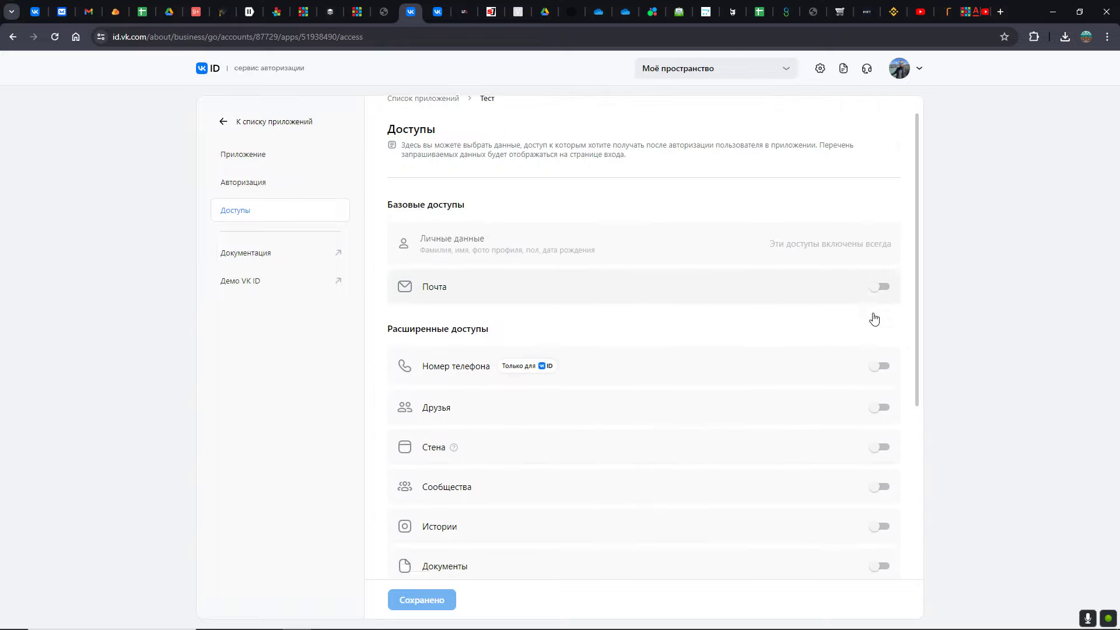
pyautogui.scroll(-4, 875, 313)
pyautogui.scroll(2, 875, 312)
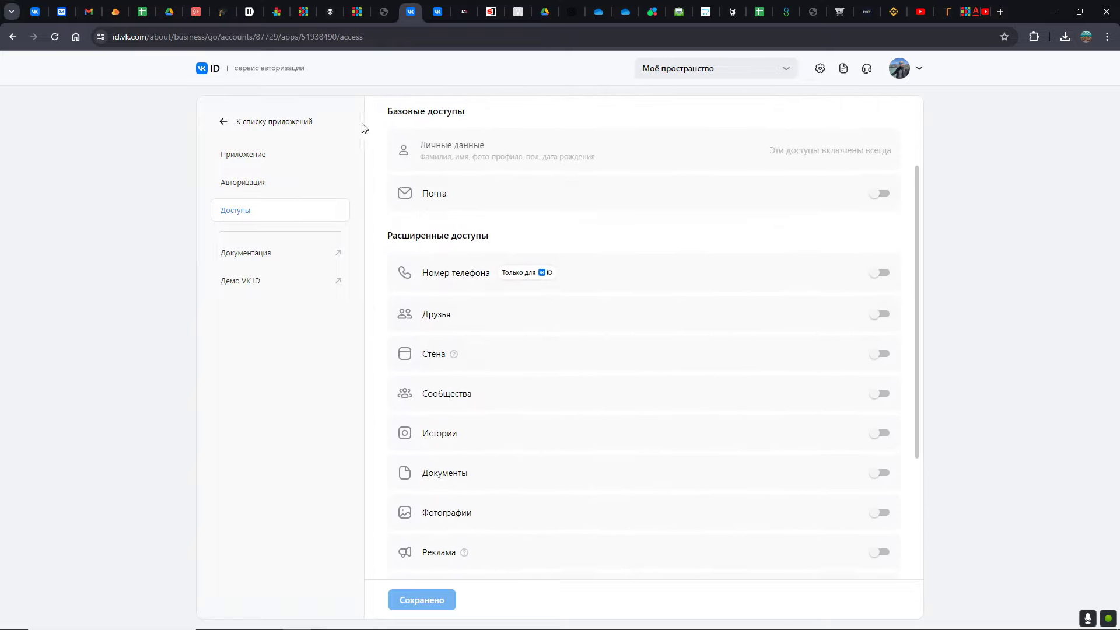
# - Open the VK Export application's Доступы settings, review its basic and extended accesses, and return to its general settings
pyautogui.click(250, 124)
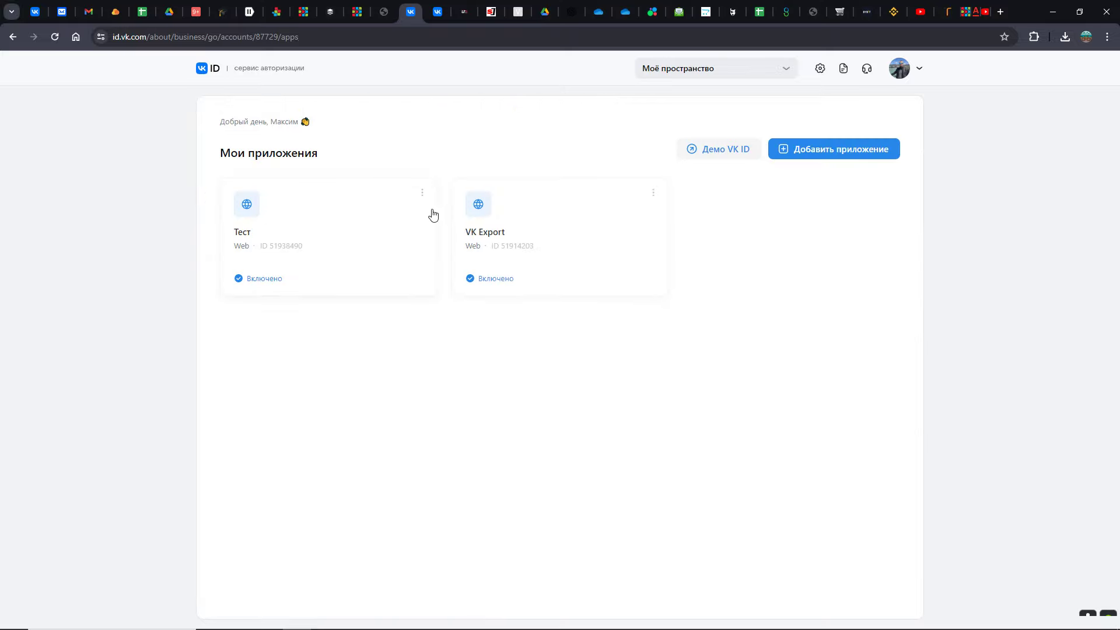
pyautogui.click(483, 205)
pyautogui.click(256, 218)
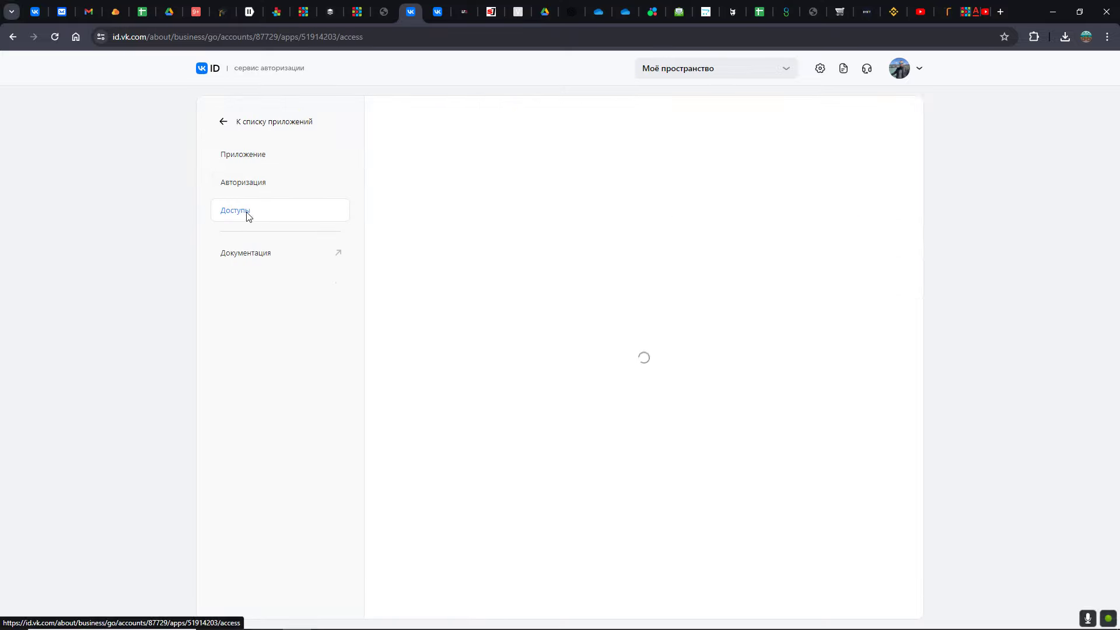
pyautogui.scroll(-4, 800, 303)
pyautogui.scroll(-1, 799, 303)
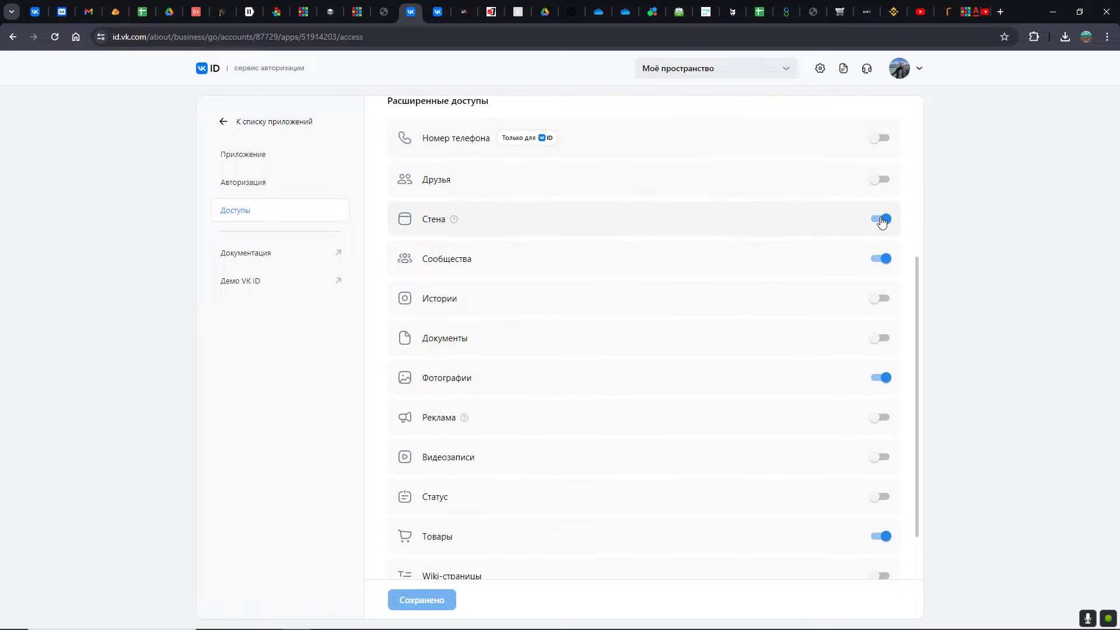
pyautogui.scroll(-1, 879, 385)
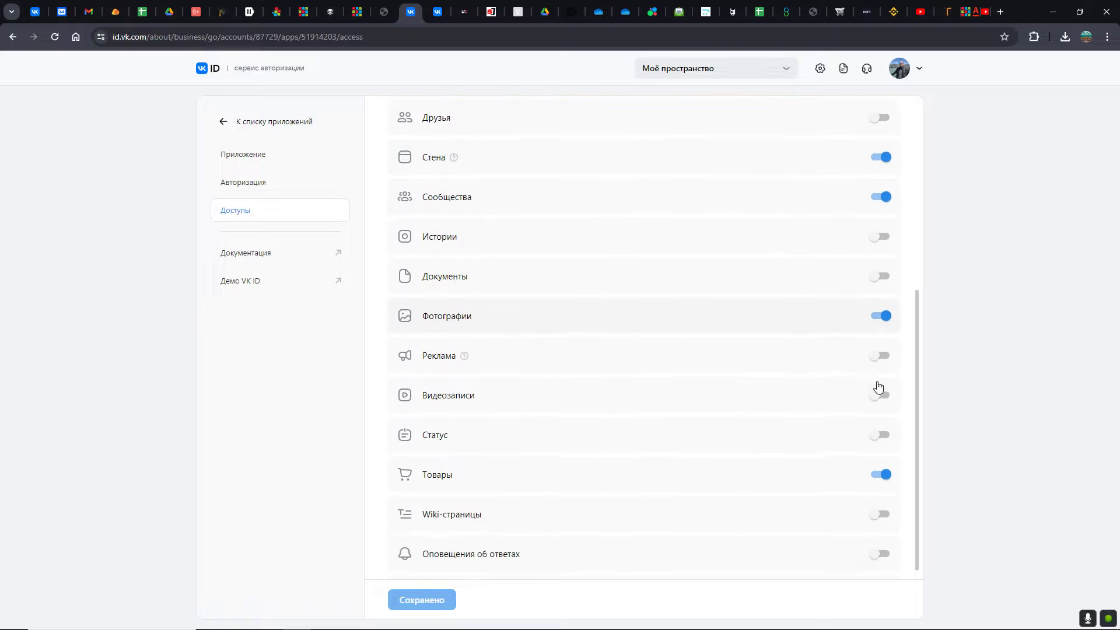
pyautogui.scroll(-1, 879, 403)
pyautogui.scroll(-1, 840, 395)
pyautogui.scroll(6, 823, 340)
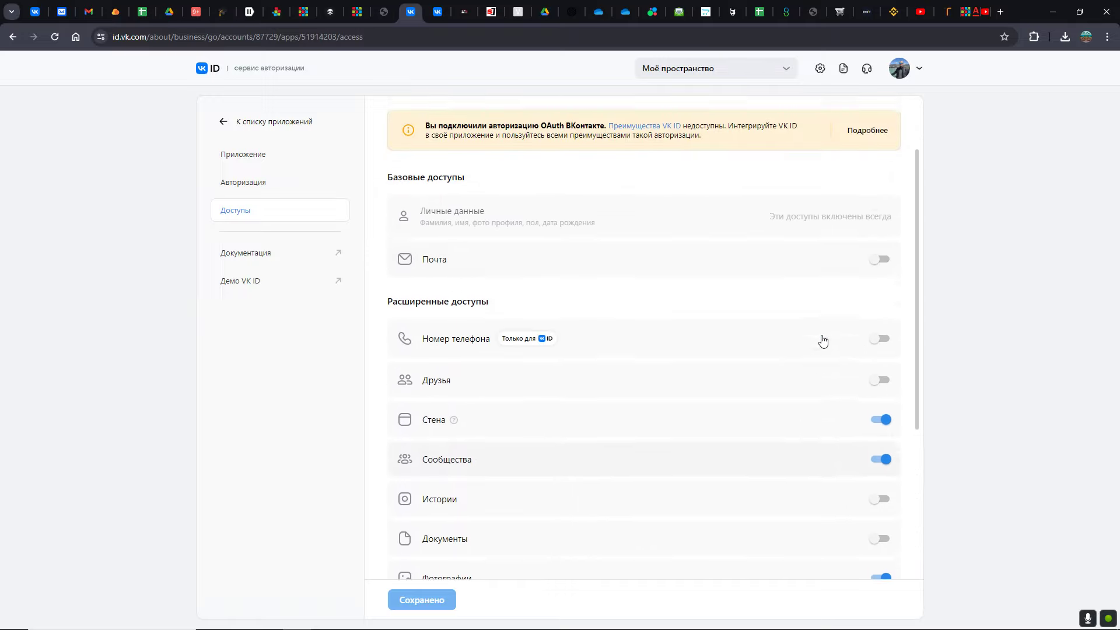
pyautogui.scroll(1, 823, 340)
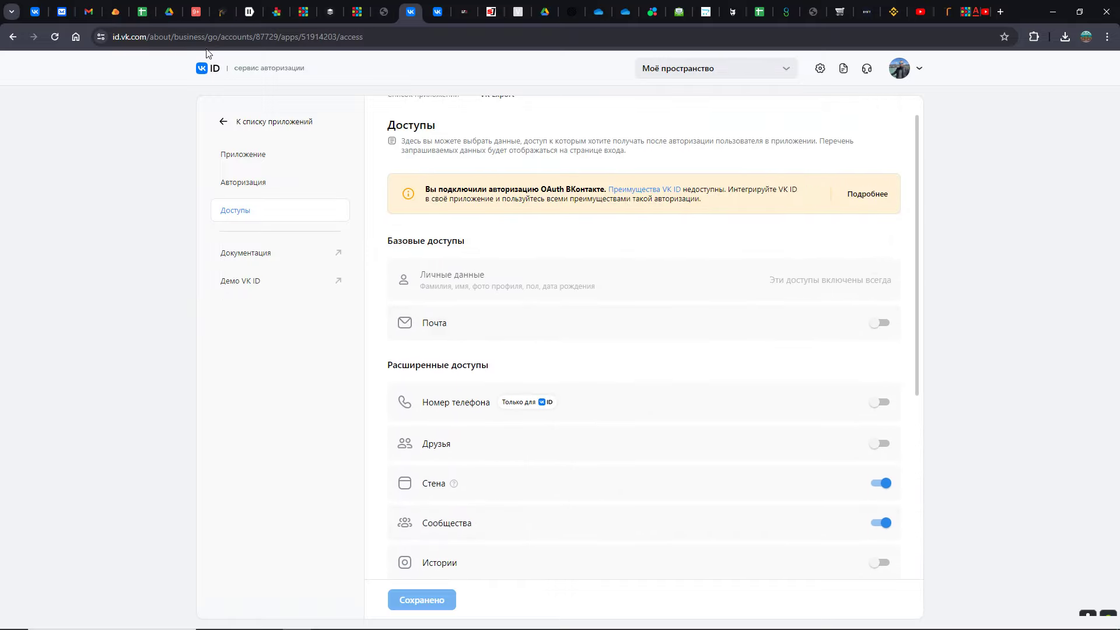
pyautogui.click(13, 37)
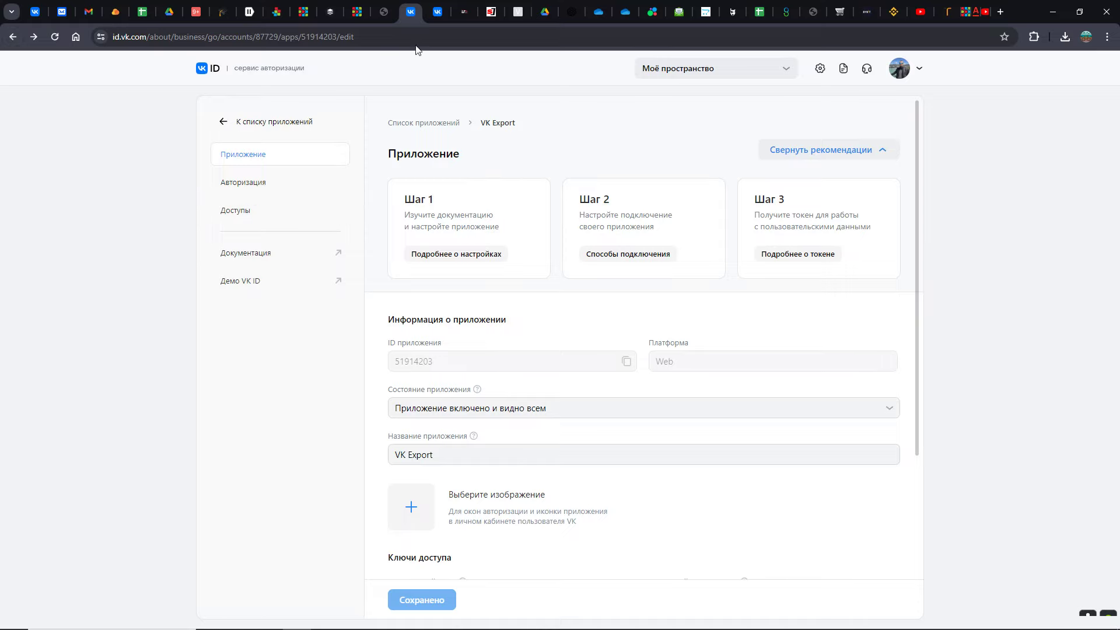
# - Switch to the OpenCart module wizard, authorize the Тест application through the access link, and select the resulting page address for copying
pyautogui.click(438, 12)
pyautogui.click(385, 11)
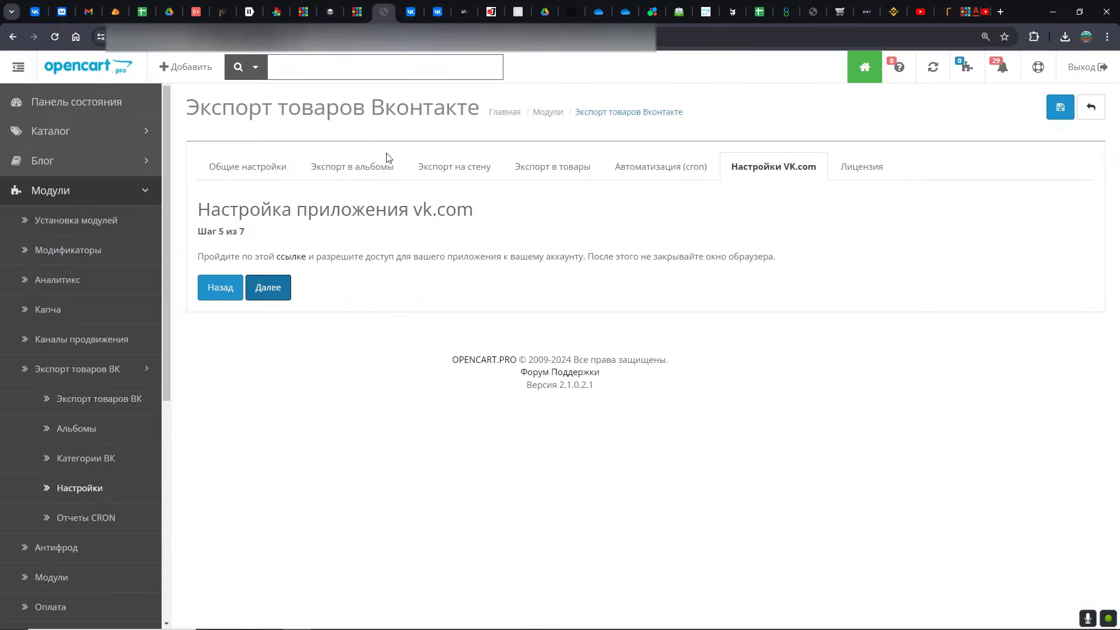
pyautogui.click(292, 257)
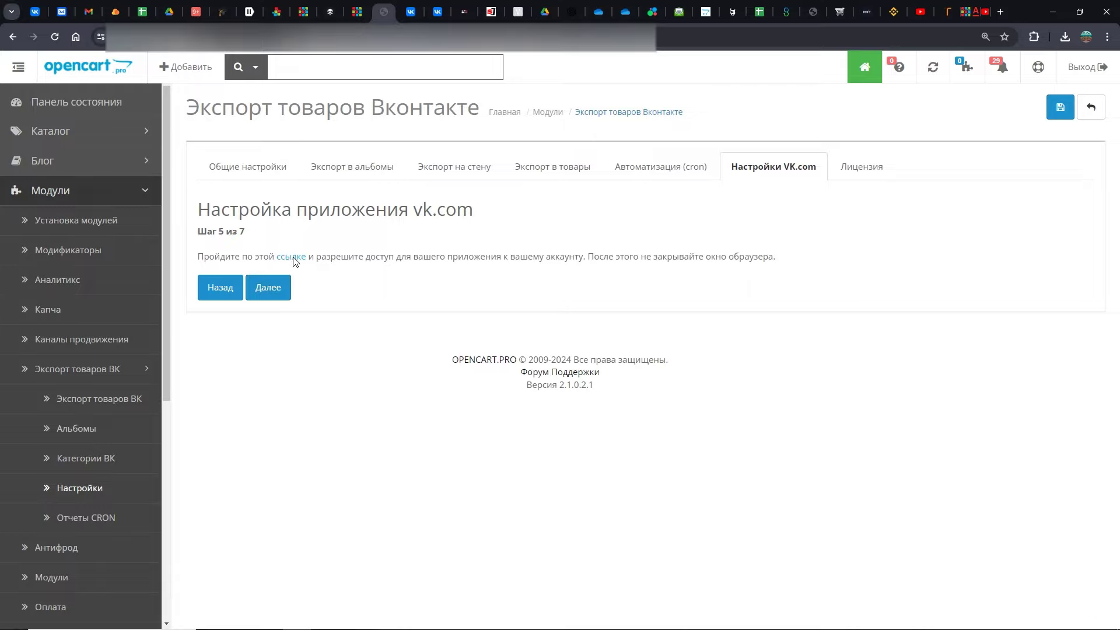
pyautogui.click(543, 369)
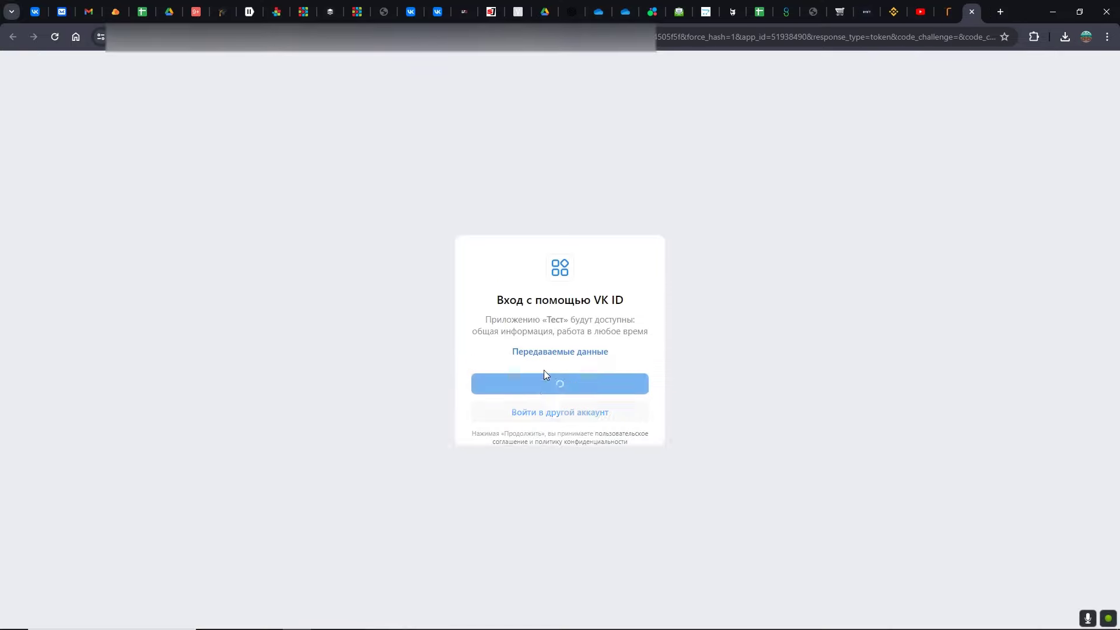
pyautogui.hotkey('ctrl', 'l')
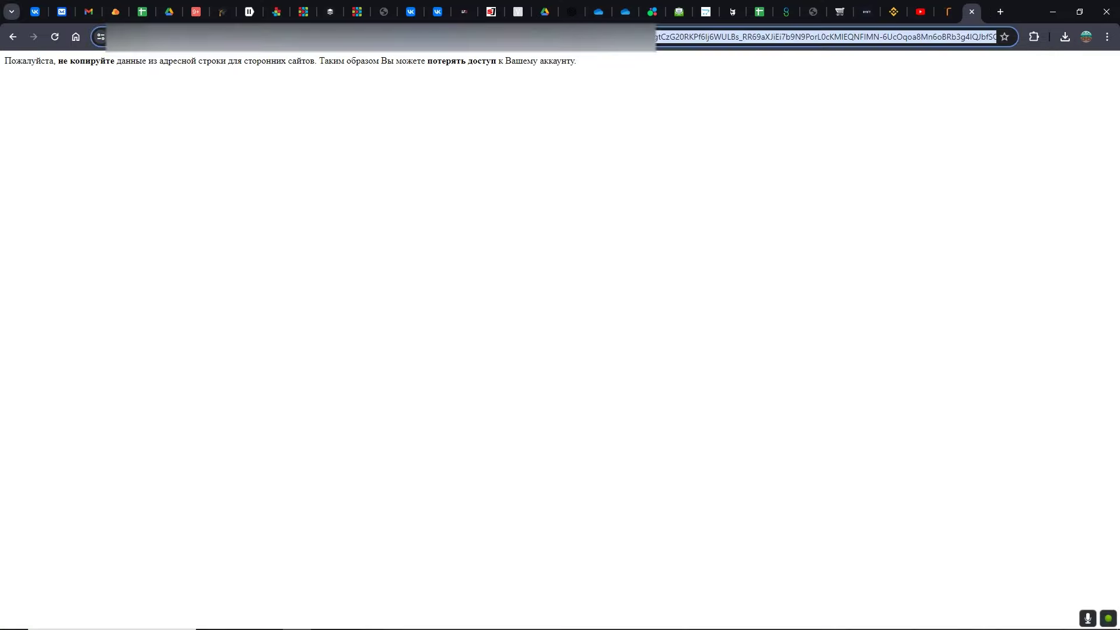
# - Advance the OpenCart module wizard to Шаг 6 and paste the copied address containing the access token
pyautogui.click(437, 12)
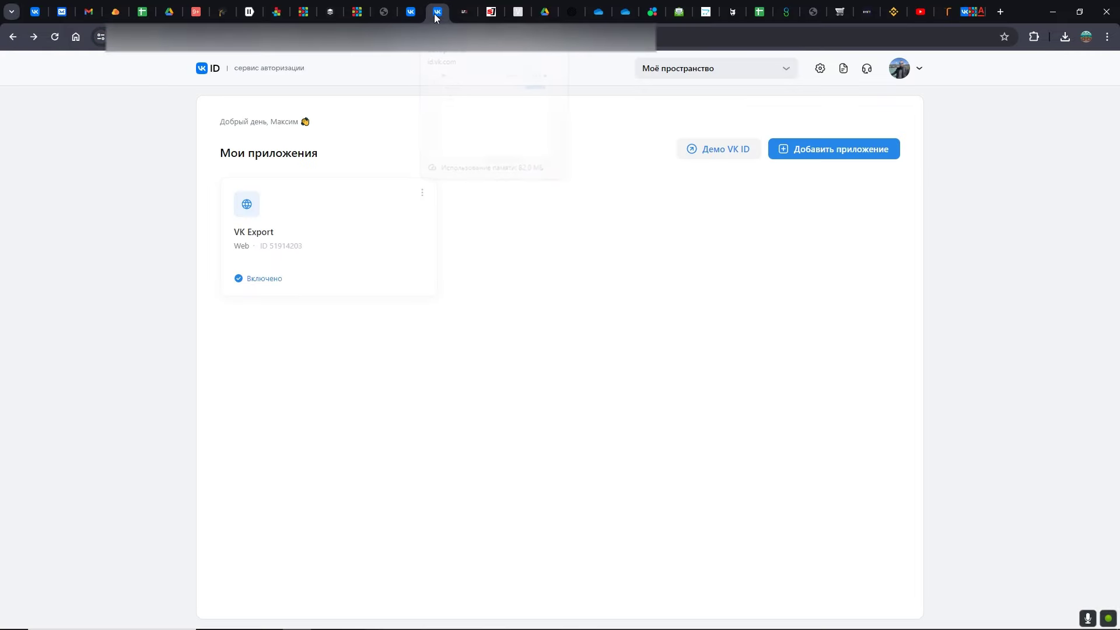
pyautogui.click(384, 12)
pyautogui.click(267, 288)
pyautogui.click(272, 326)
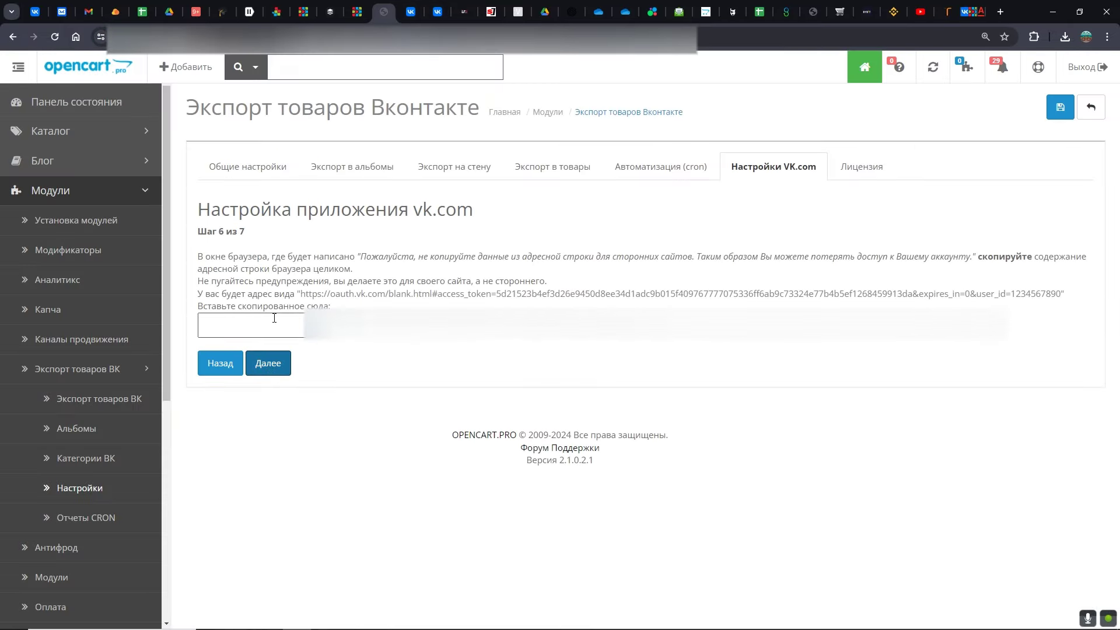
pyautogui.hotkey('ctrl', 'v')
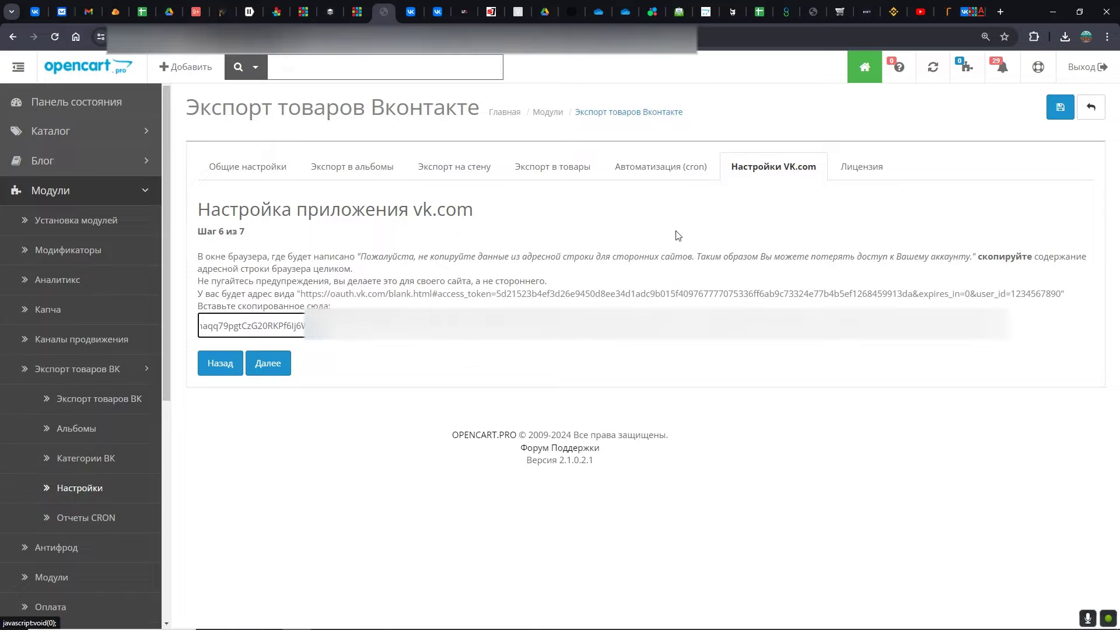
# - Reopen the VKontakte export module's settings and view its Настройки VK.com section
pyautogui.click(94, 488)
pyautogui.click(774, 170)
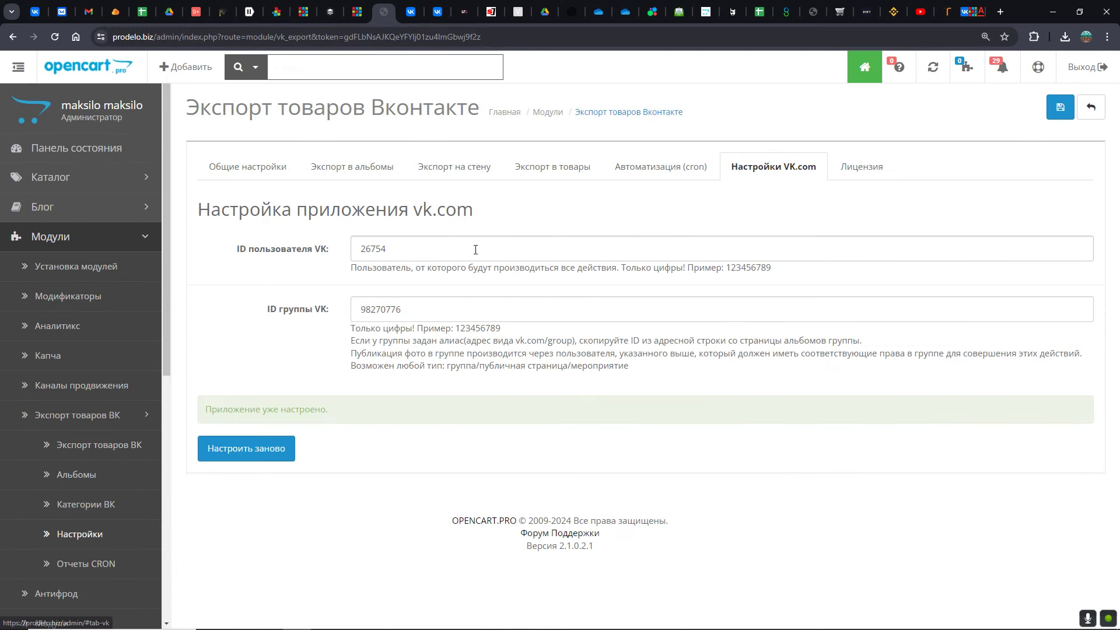
# - Switch to VK ID and look over the VK Export application's Приложение, Авторизация and Доступы settings
pyautogui.click(416, 11)
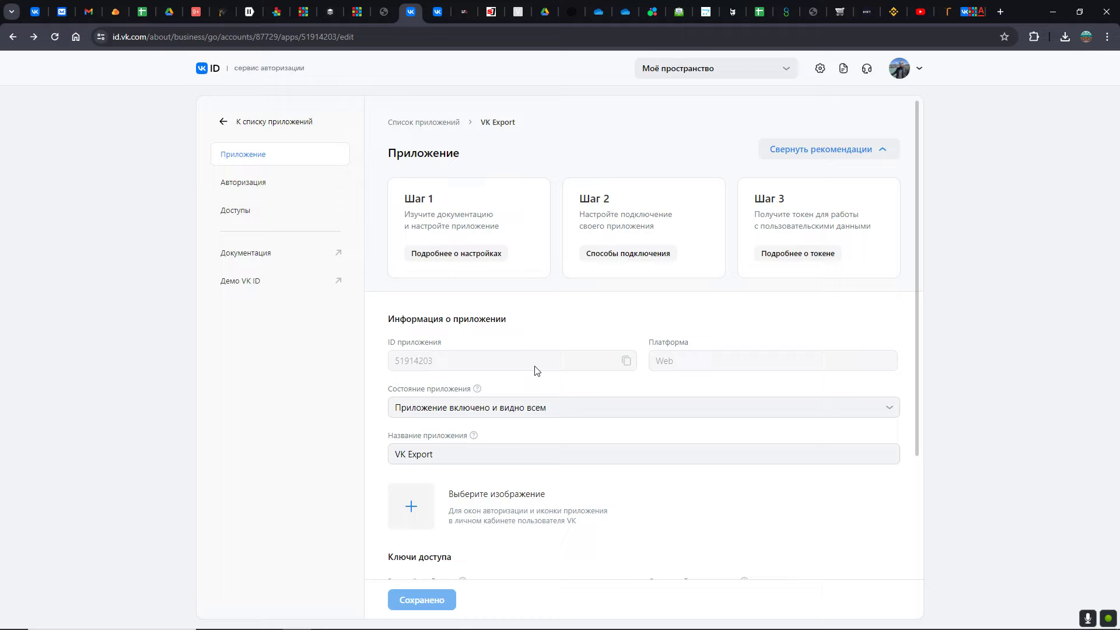
pyautogui.scroll(-4, 533, 368)
pyautogui.scroll(4, 461, 345)
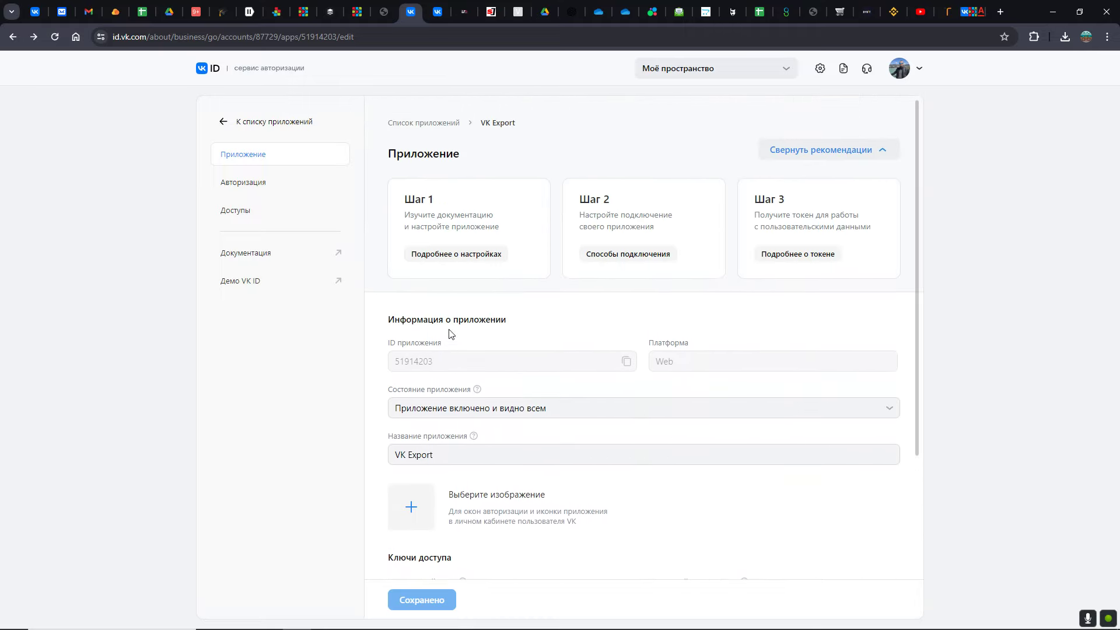
pyautogui.click(246, 184)
pyautogui.click(248, 211)
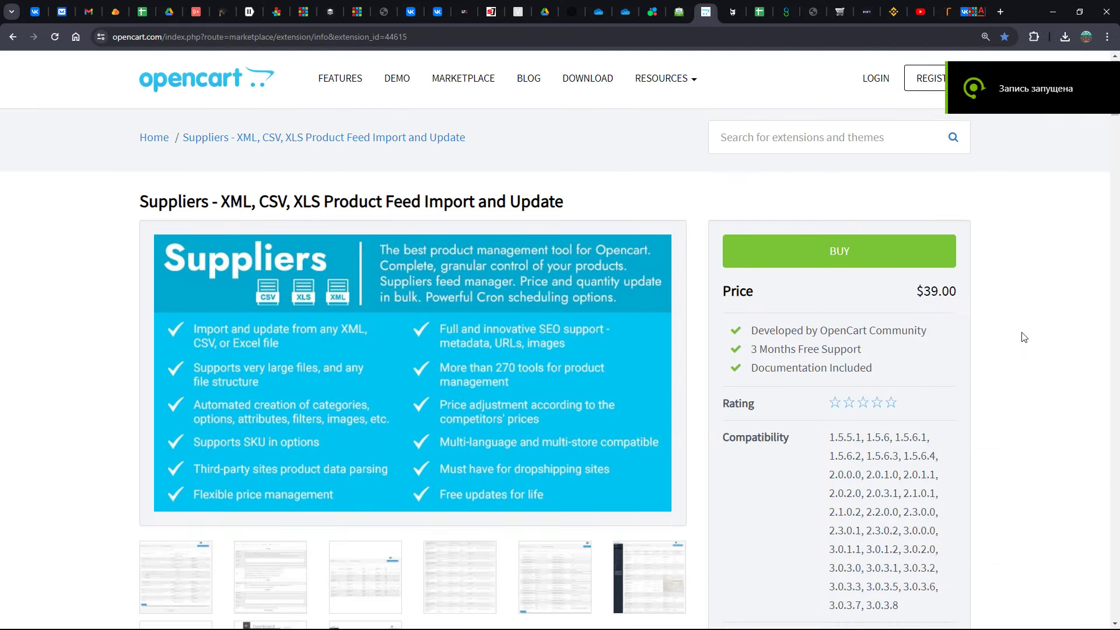
# - Read through the features and tools described on the Suppliers extension page in the OpenCart marketplace
pyautogui.scroll(-3, 1022, 335)
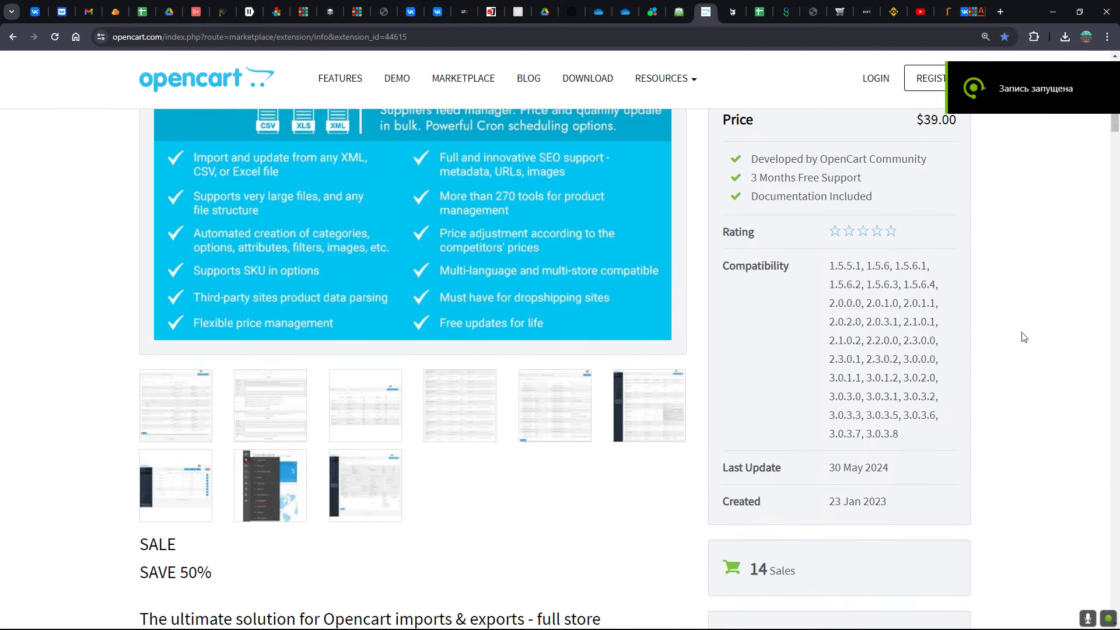
pyautogui.scroll(-10, 1023, 338)
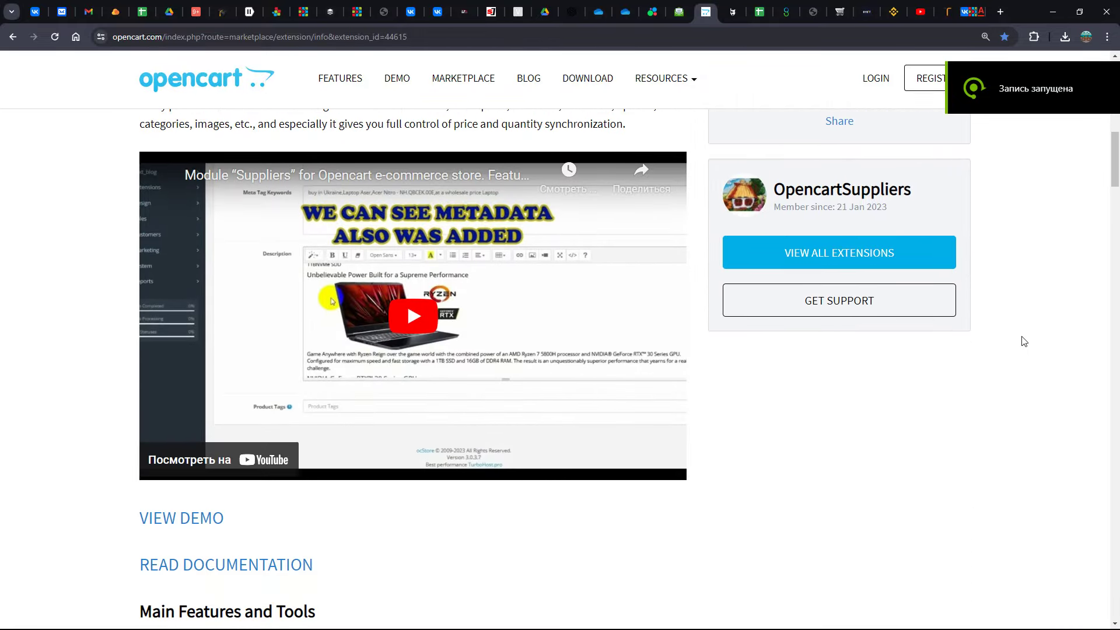
pyautogui.scroll(-13, 1025, 342)
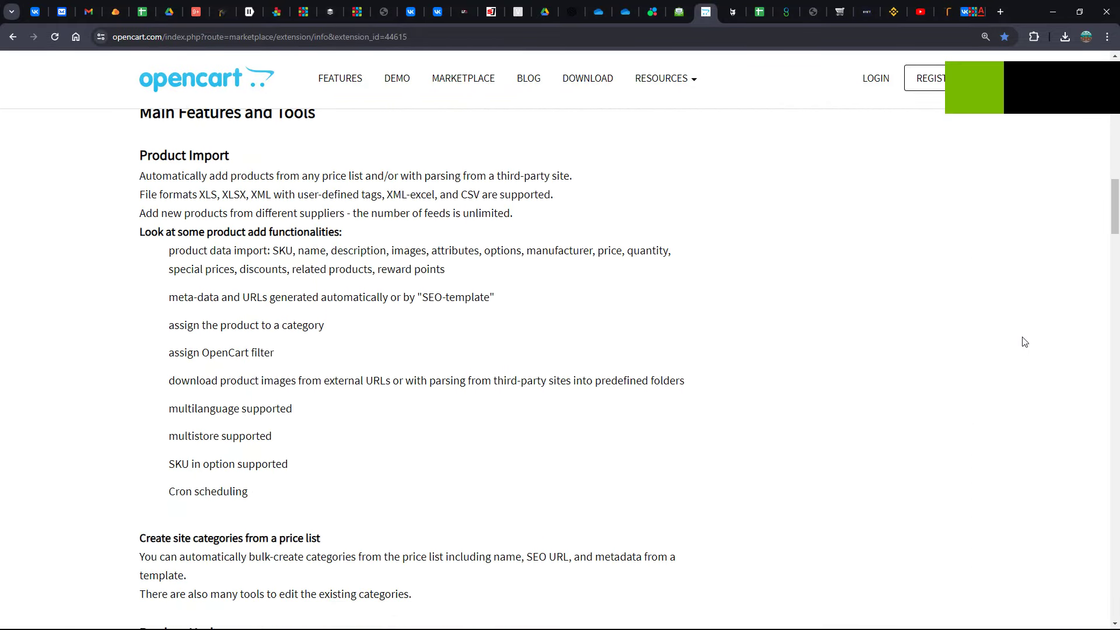
pyautogui.scroll(-9, 1026, 339)
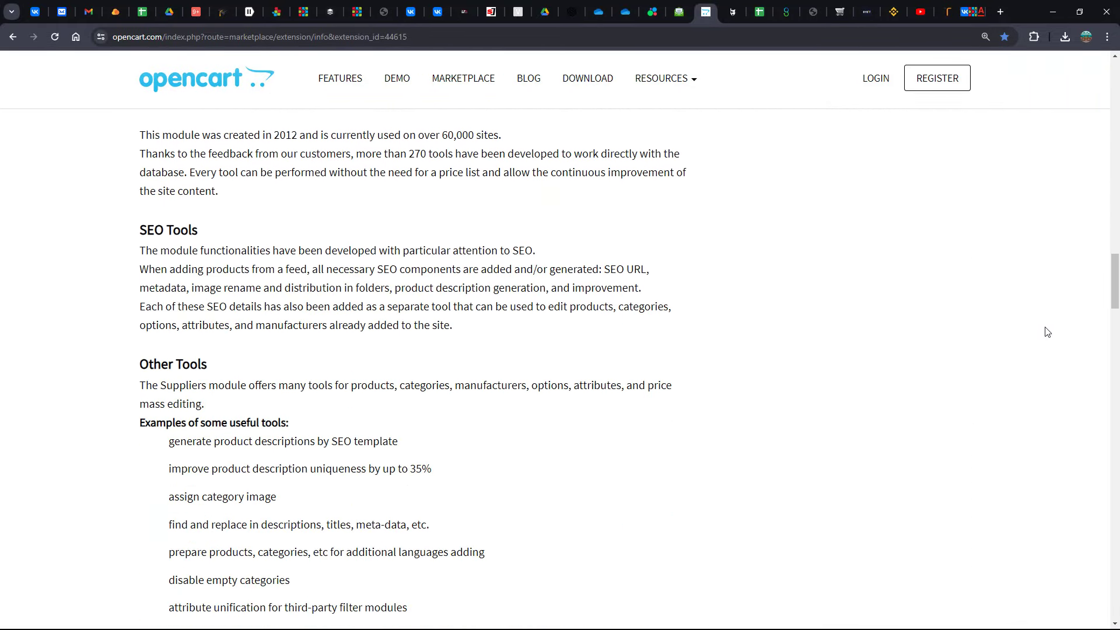
pyautogui.moveTo(1115, 293); pyautogui.dragTo(1115, 99)
pyautogui.scroll(-2, 209, 439)
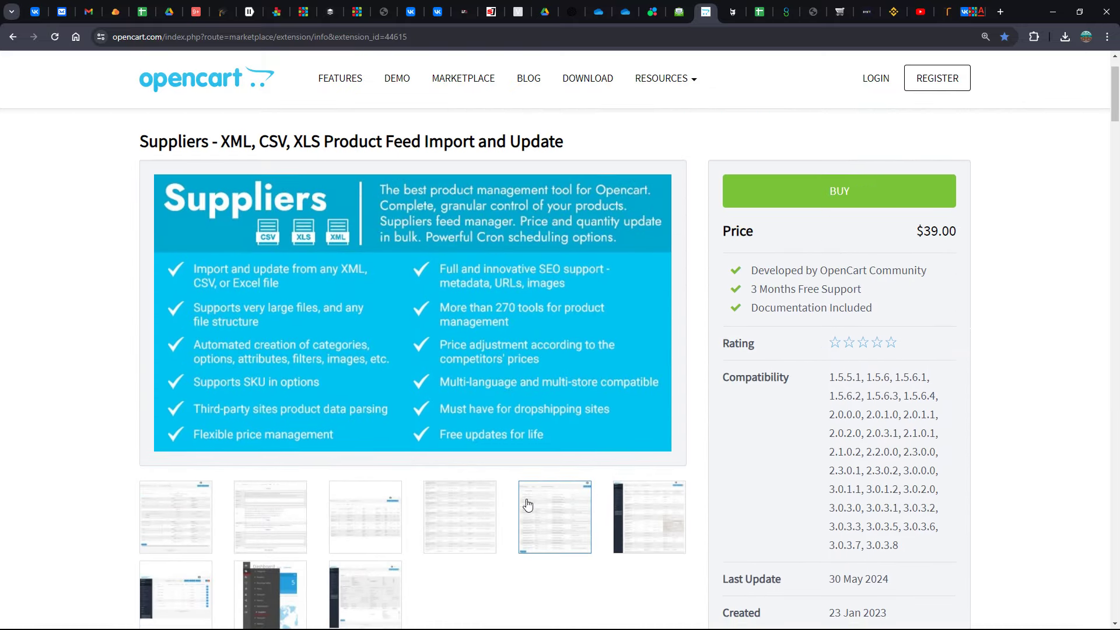
# - Browse the Suppliers extension's screenshots from the first through the fifth, and close the image viewer
pyautogui.click(209, 439)
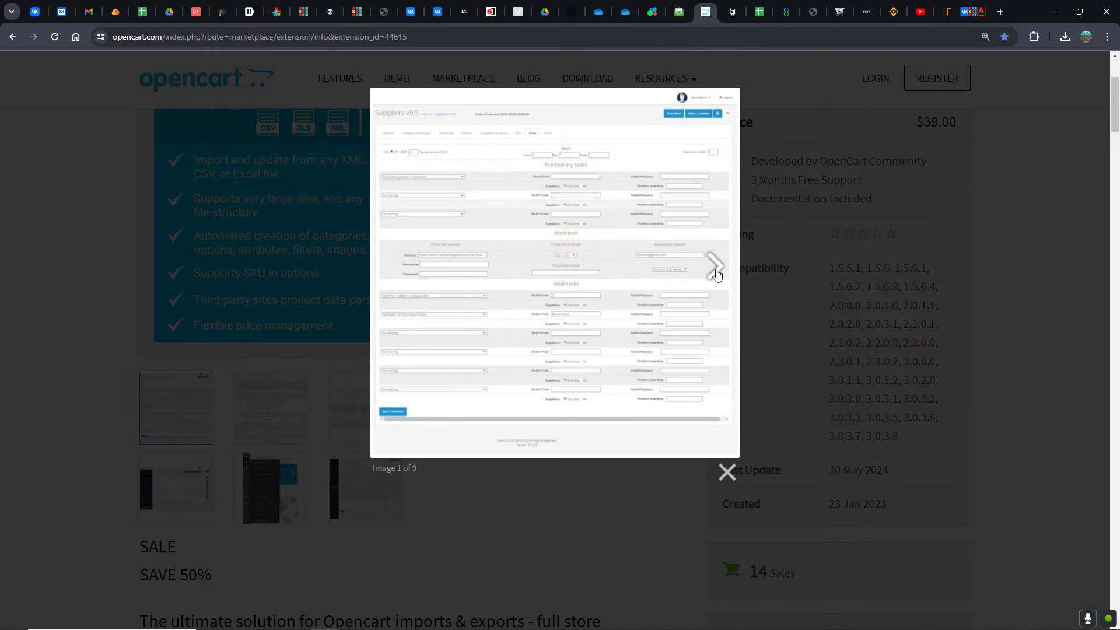
pyautogui.click(715, 272)
pyautogui.click(717, 272)
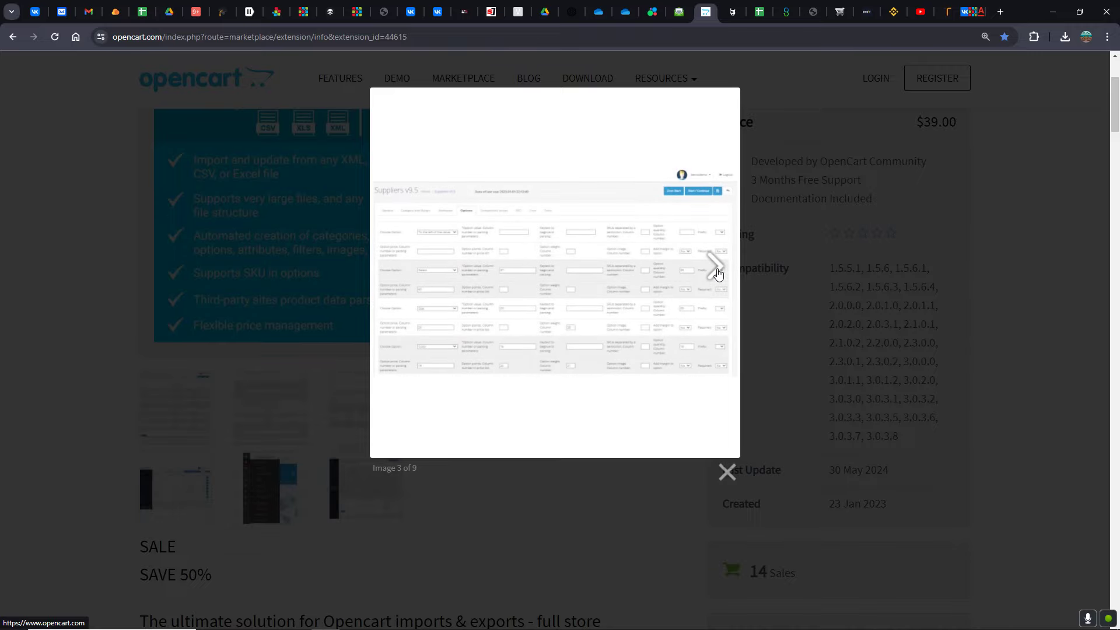
pyautogui.click(716, 272)
pyautogui.click(716, 269)
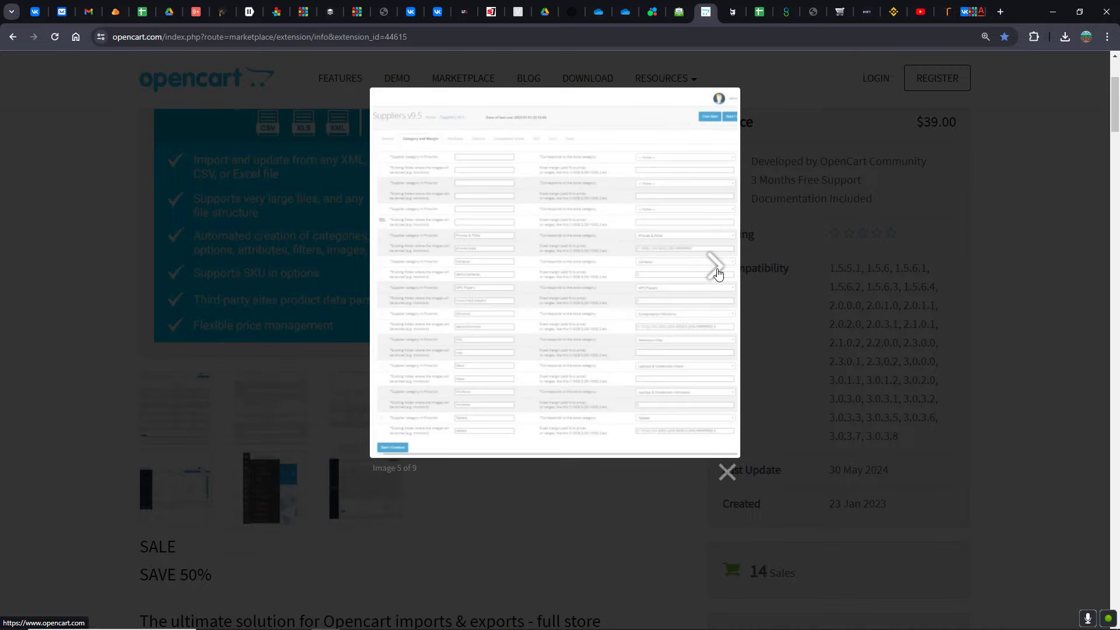
pyautogui.click(727, 470)
pyautogui.scroll(3, 1050, 409)
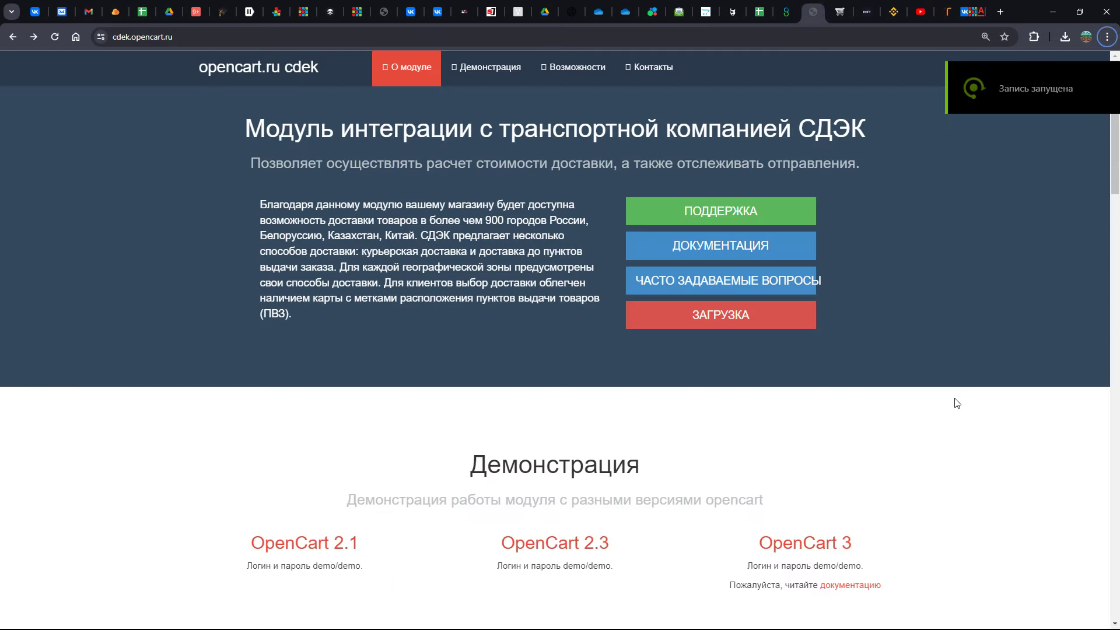
# - Examine the СДЭК module page's Демонстрация, Возможности and Контакты sections, including its registration form
pyautogui.scroll(-2, 955, 403)
pyautogui.scroll(-3, 960, 409)
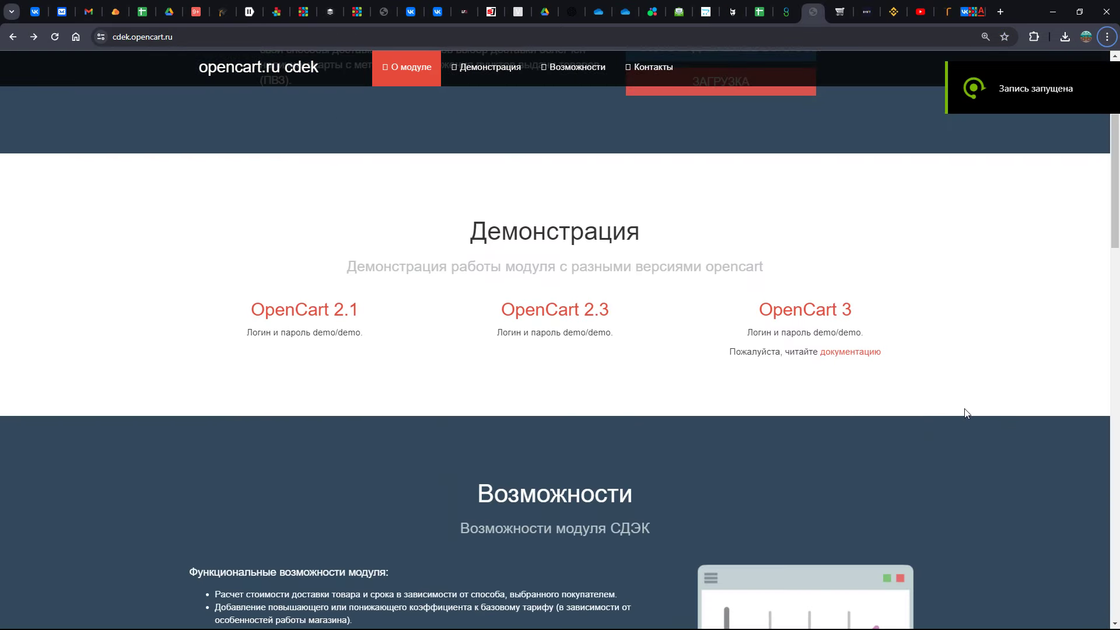
pyautogui.scroll(-9, 1011, 439)
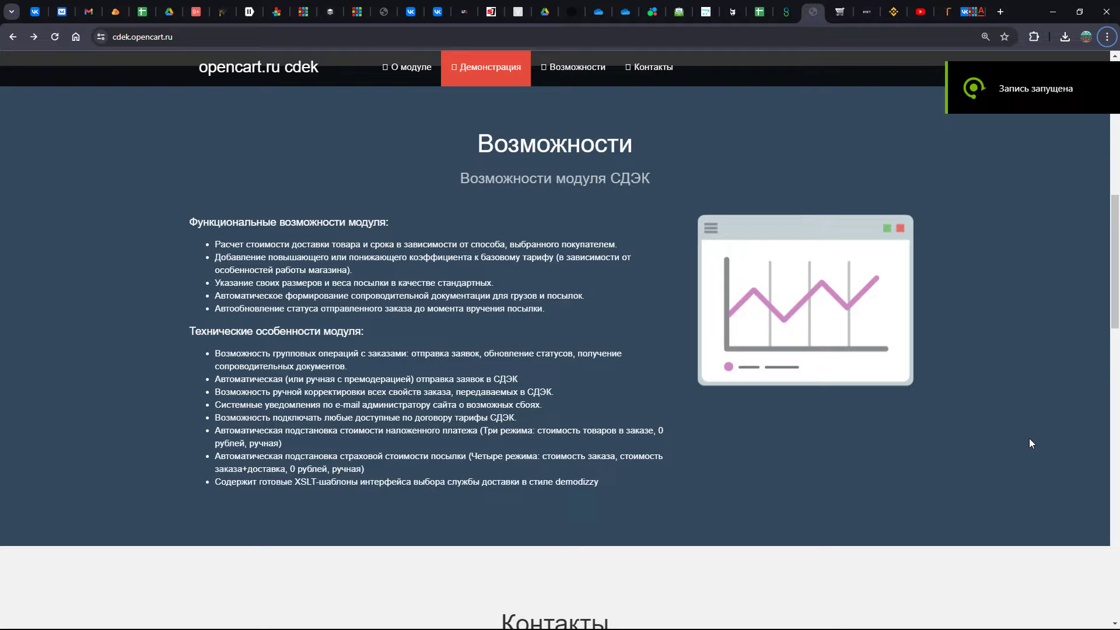
pyautogui.scroll(-10, 1030, 442)
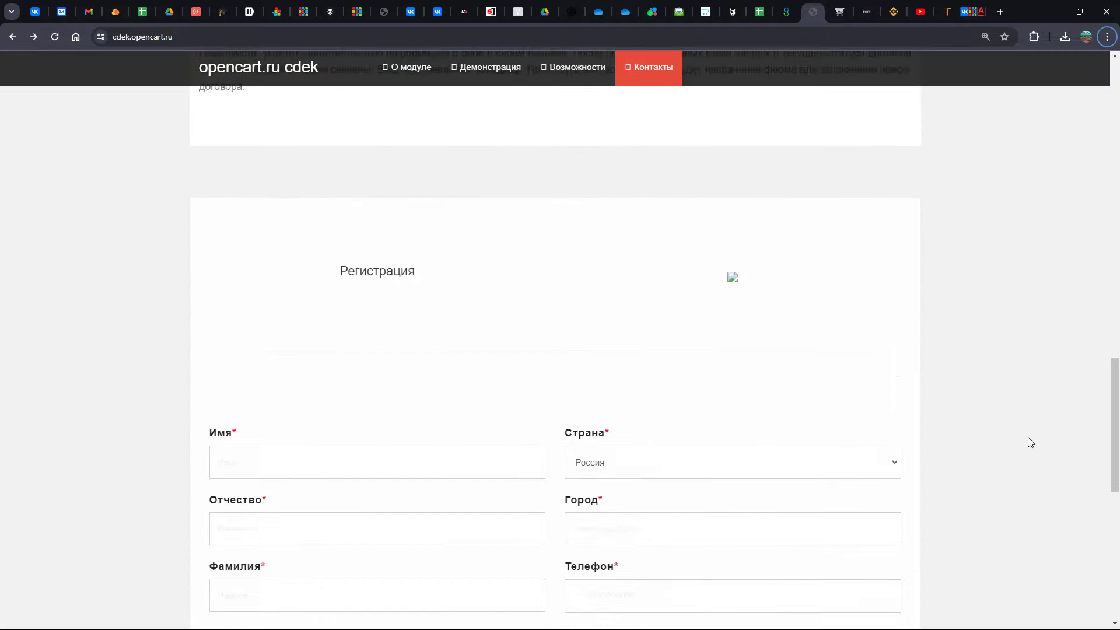
pyautogui.scroll(-6, 1027, 439)
pyautogui.scroll(20, 1027, 437)
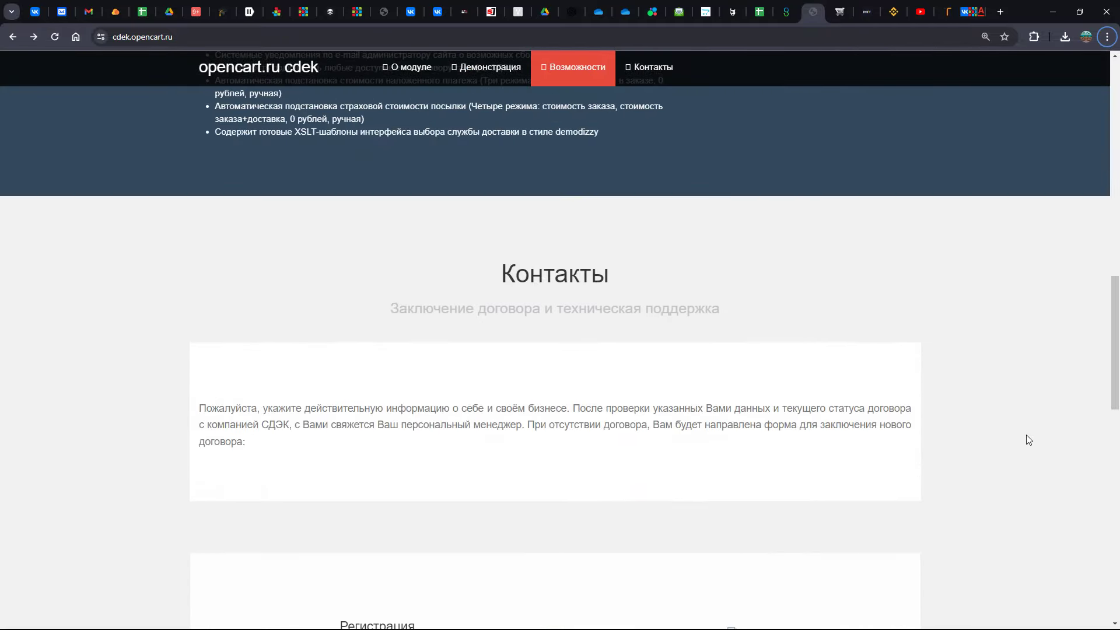
pyautogui.scroll(9, 1027, 440)
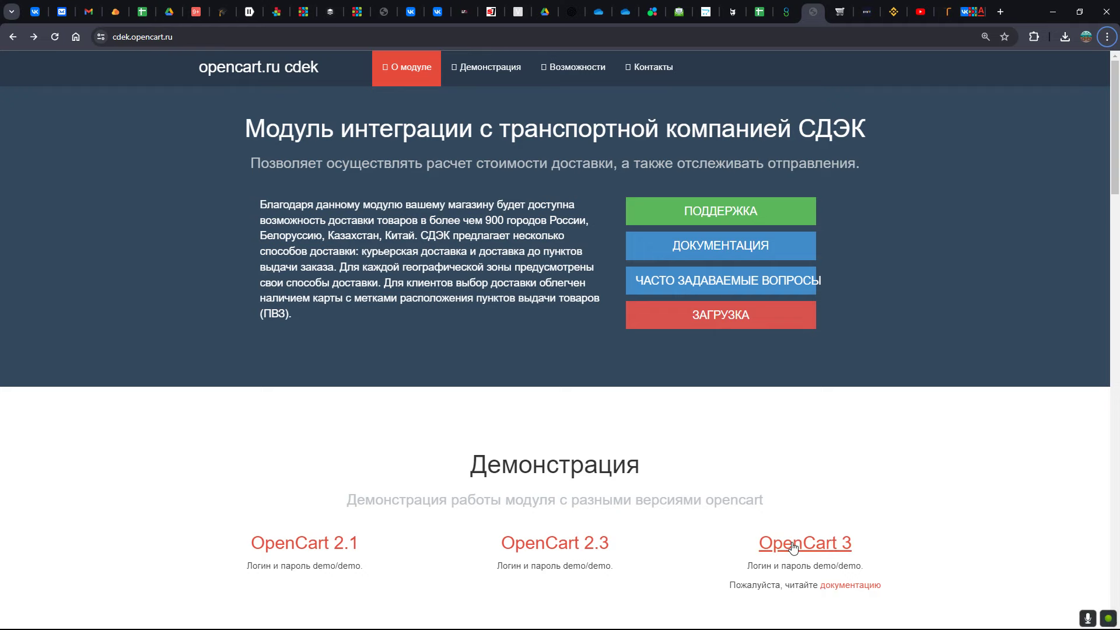
# - Open the СДЭК module documentation, skim its general information and OpenCart 3.x installation sections, and return to the module page
pyautogui.click(718, 255)
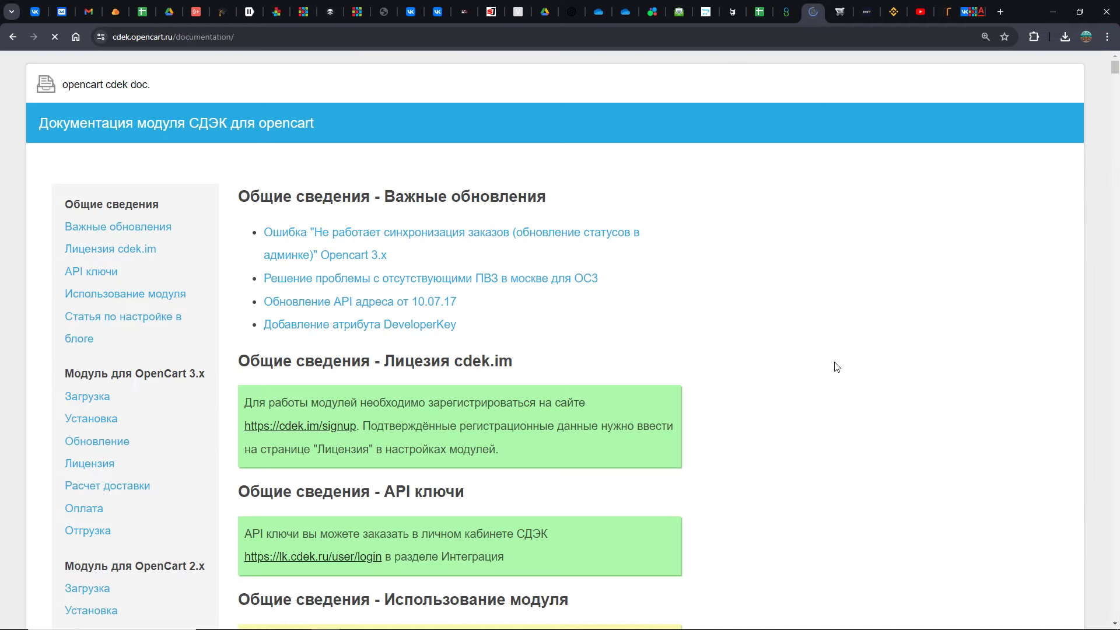
pyautogui.scroll(-6, 840, 378)
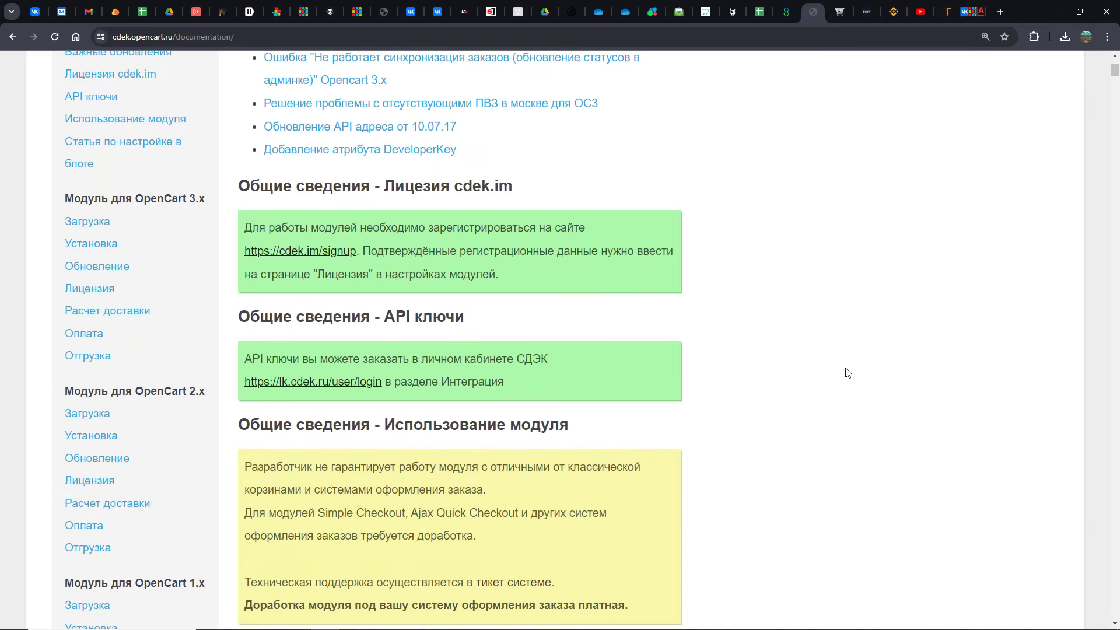
pyautogui.scroll(-10, 849, 373)
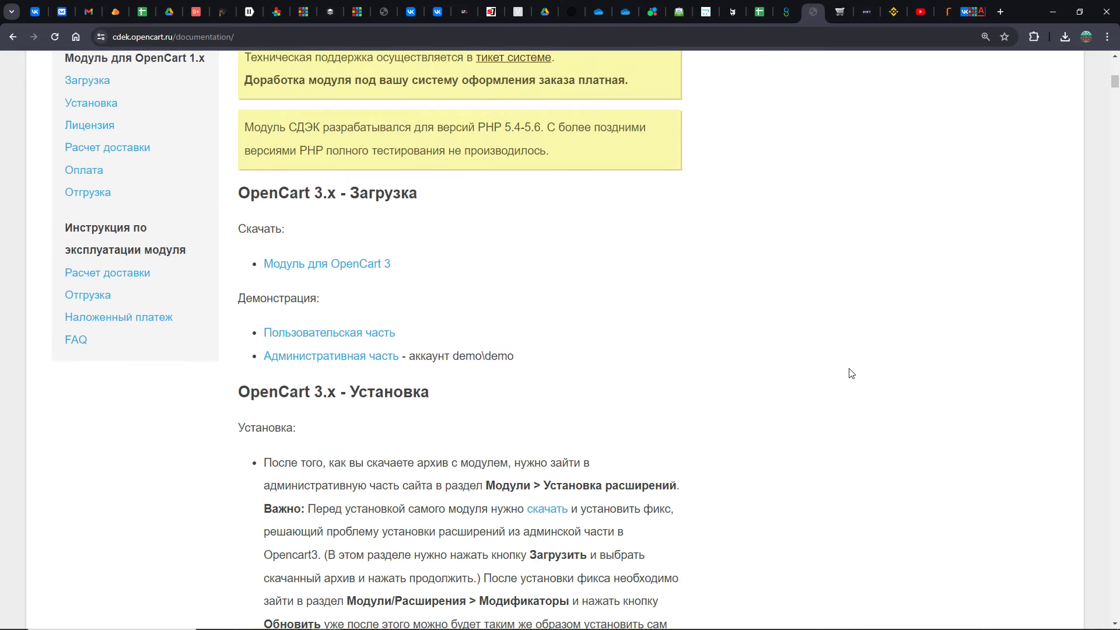
pyautogui.scroll(15, 851, 374)
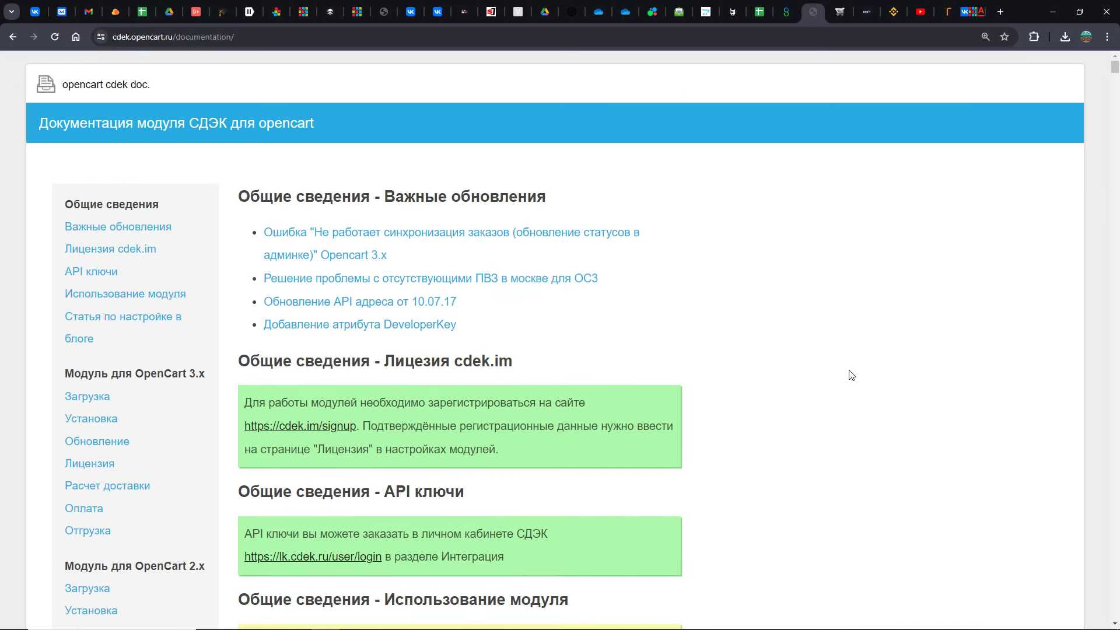
pyautogui.hotkey('alt', 'Left')
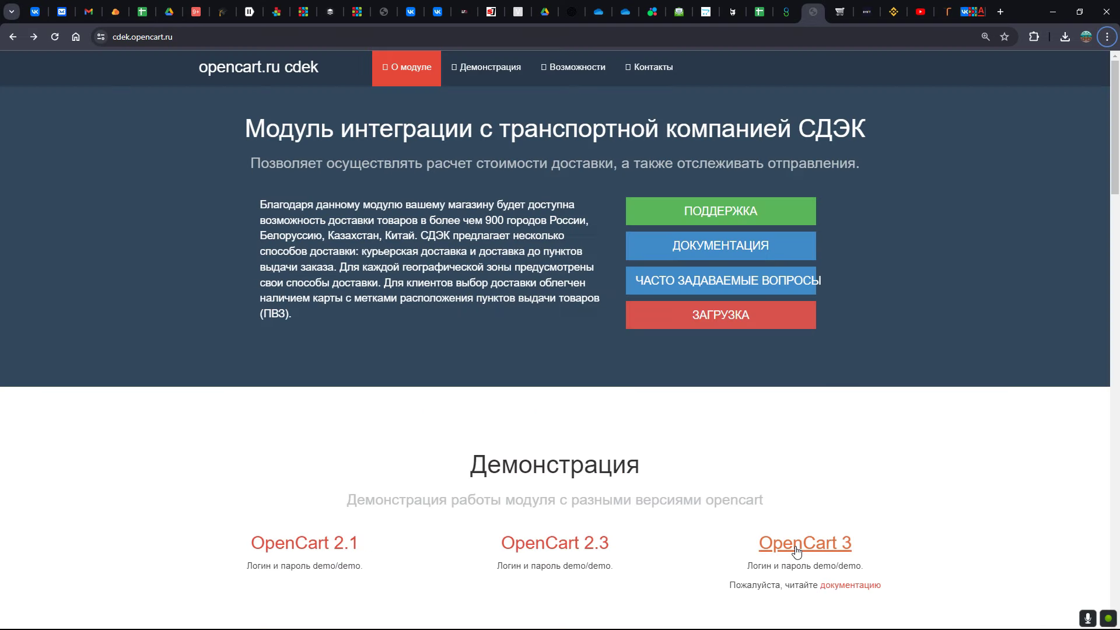